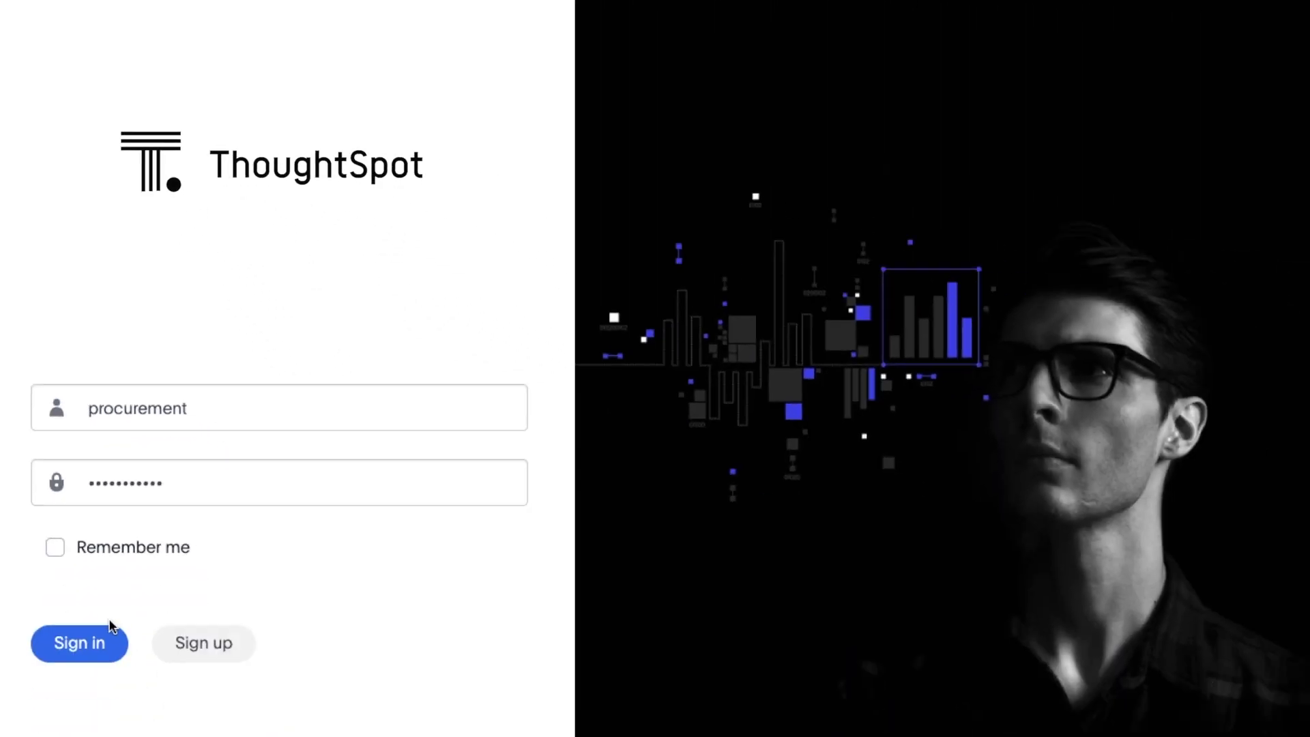
# Sign in to ThoughtSpot with the account username and password
pyautogui.click(107, 639)
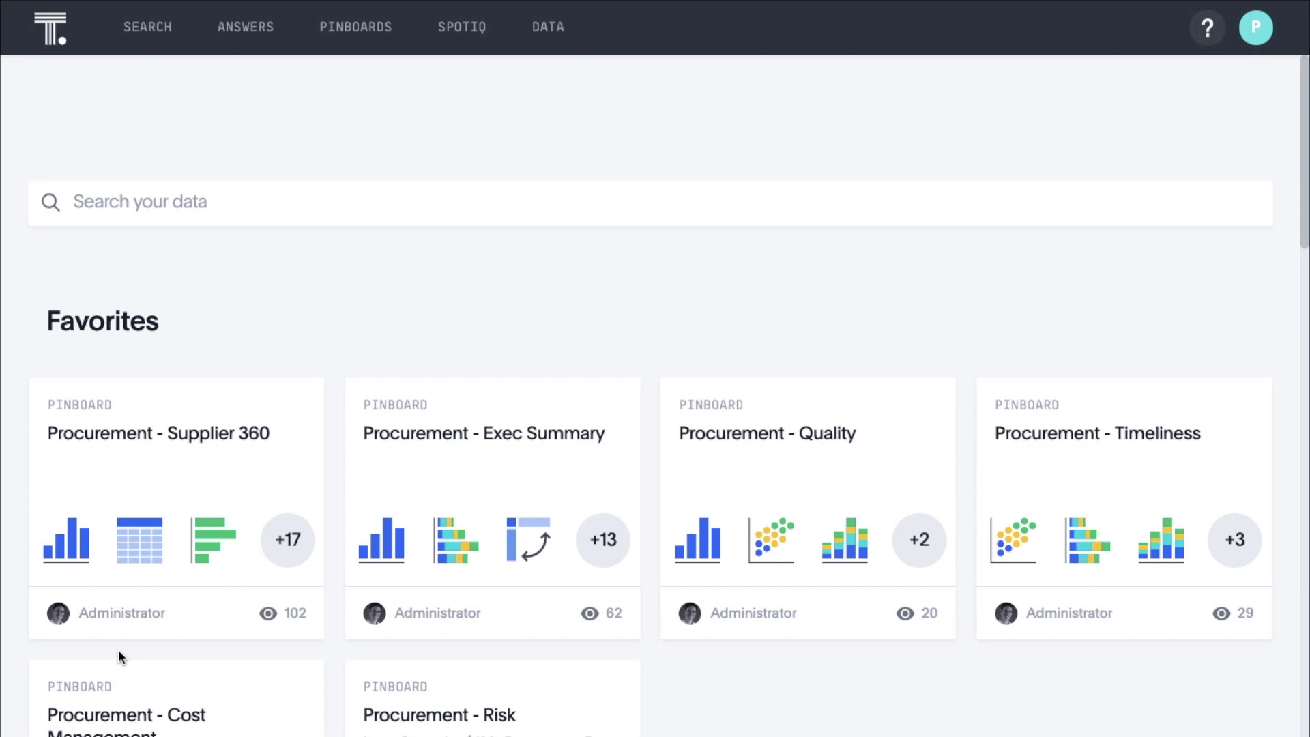
# Scroll down to Did you know? and load more SpotIQ anomaly insight cards
pyautogui.scroll(-10, 117, 649)
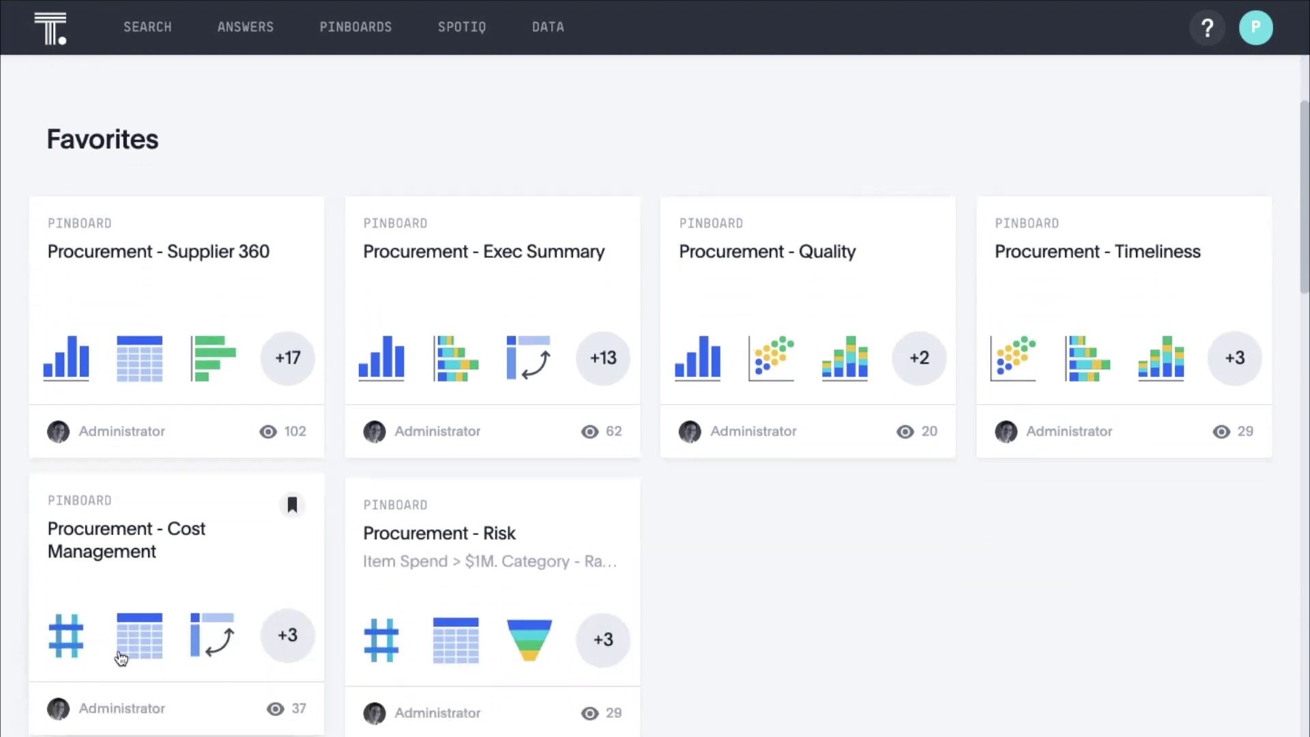
pyautogui.scroll(-4, 120, 658)
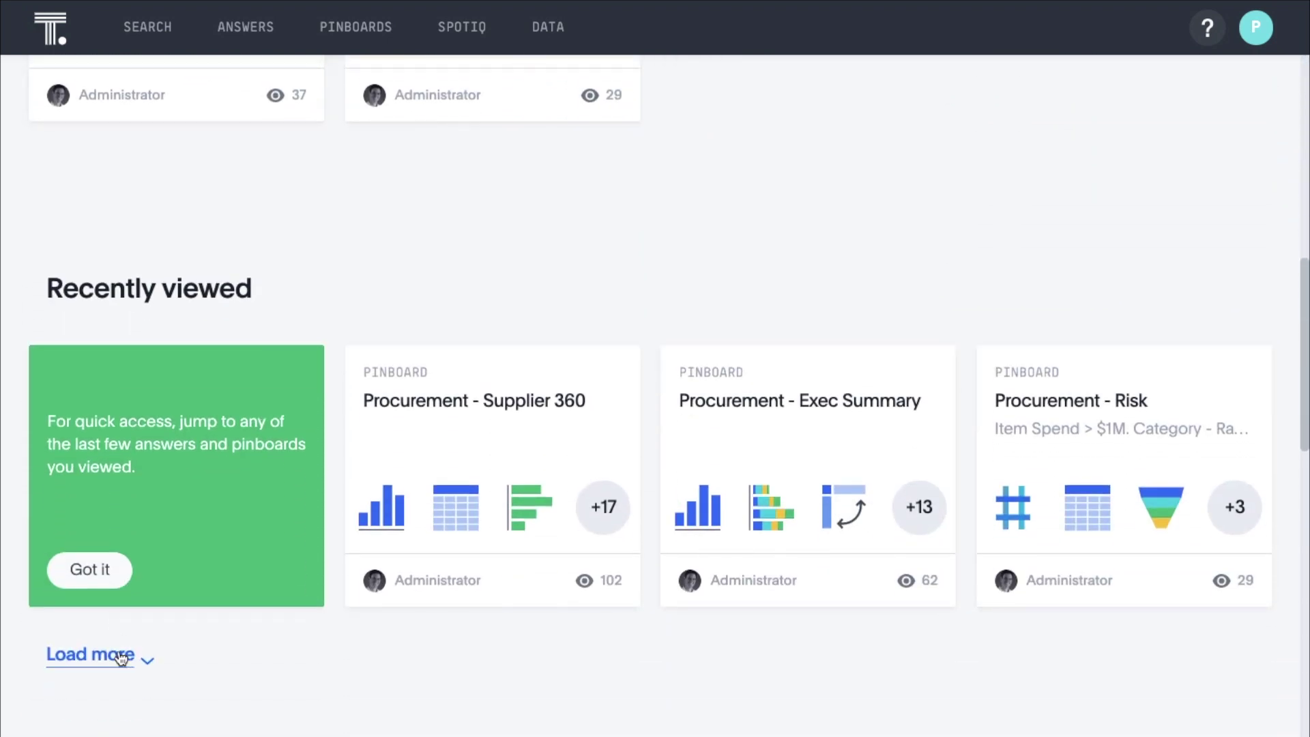
pyautogui.scroll(-6, 119, 653)
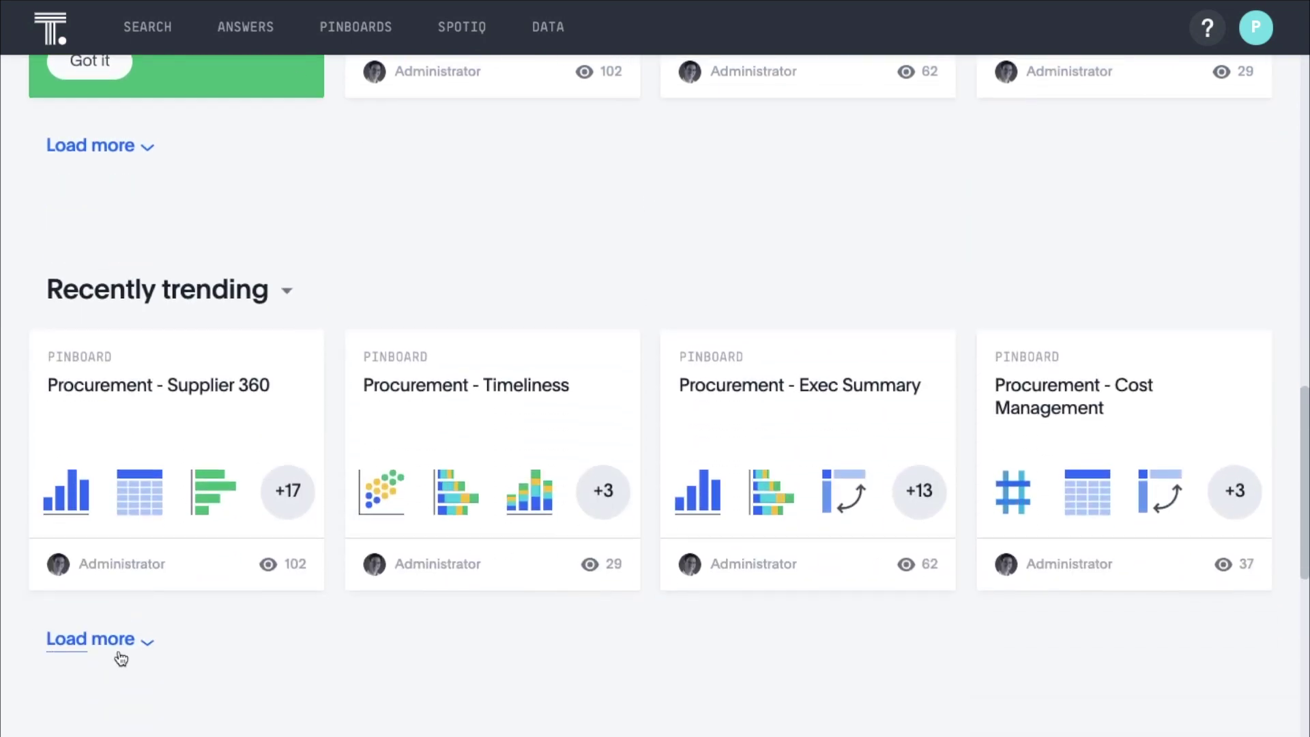
pyautogui.scroll(-7, 121, 659)
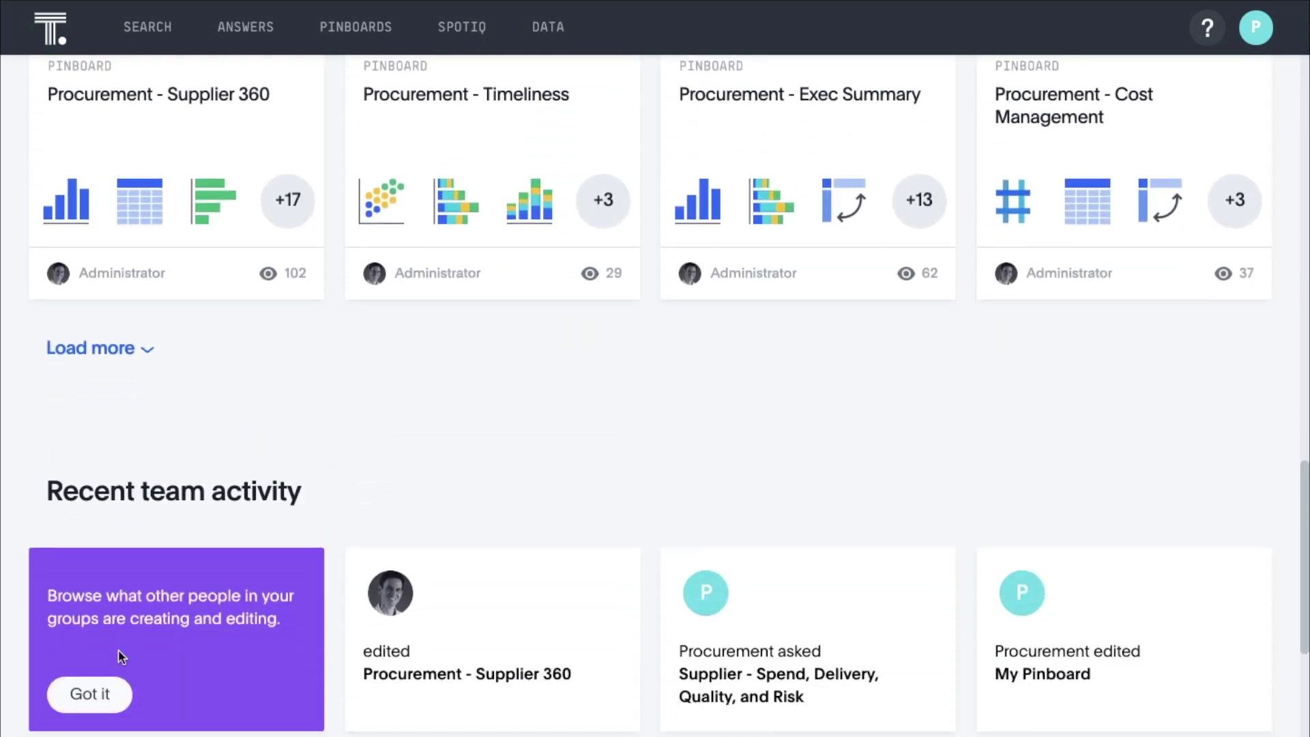
pyautogui.scroll(-7, 119, 657)
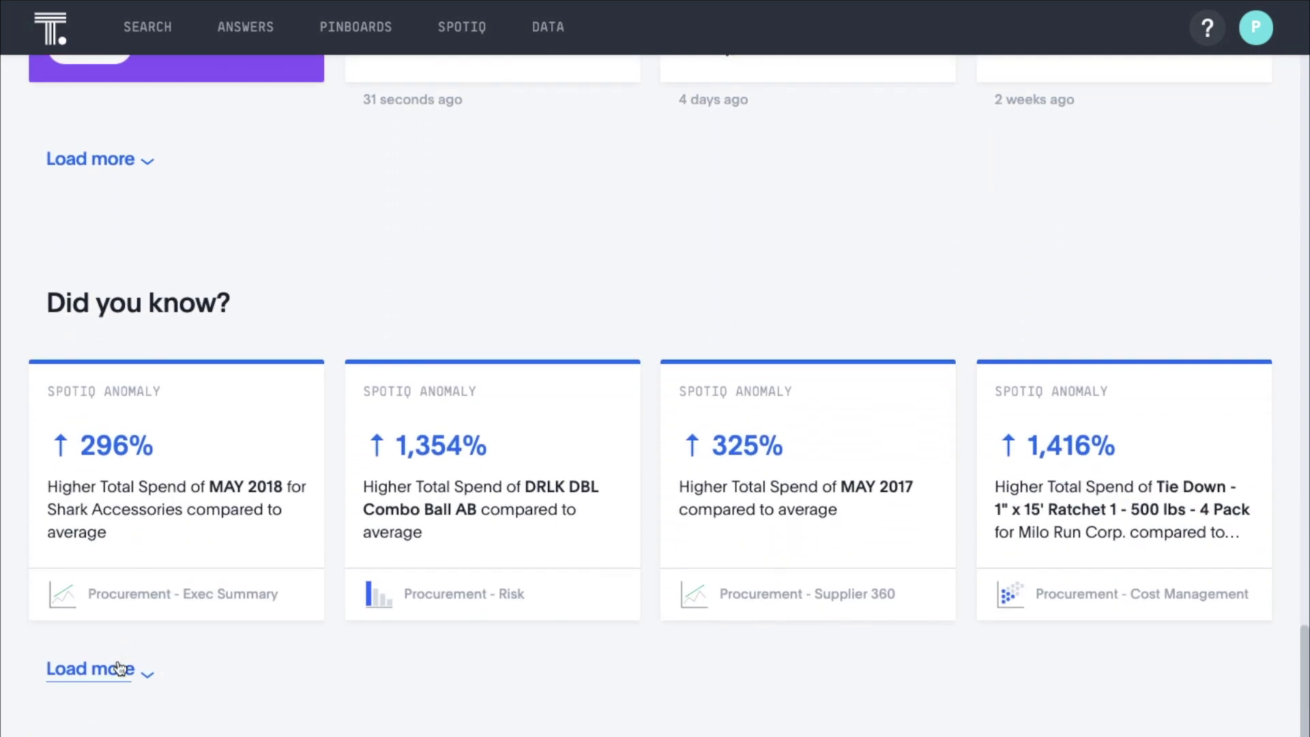
pyautogui.click(118, 659)
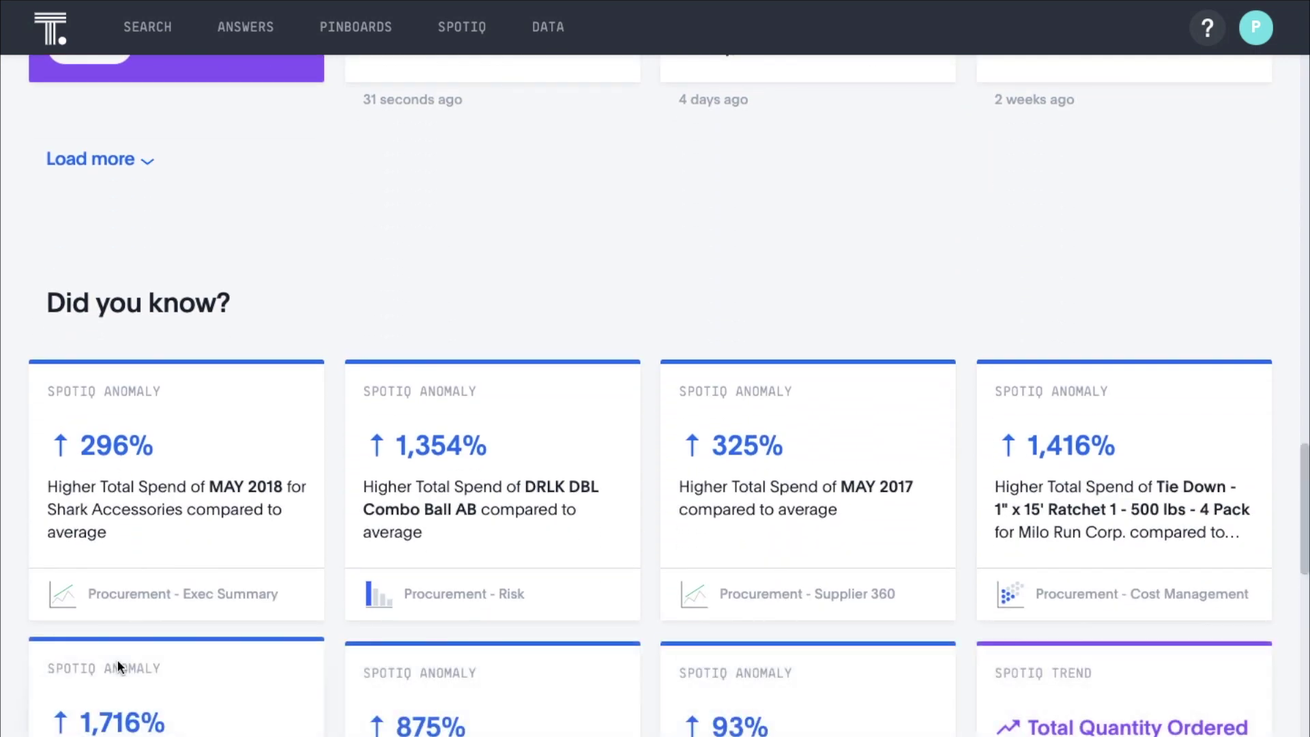
pyautogui.scroll(-9, 118, 665)
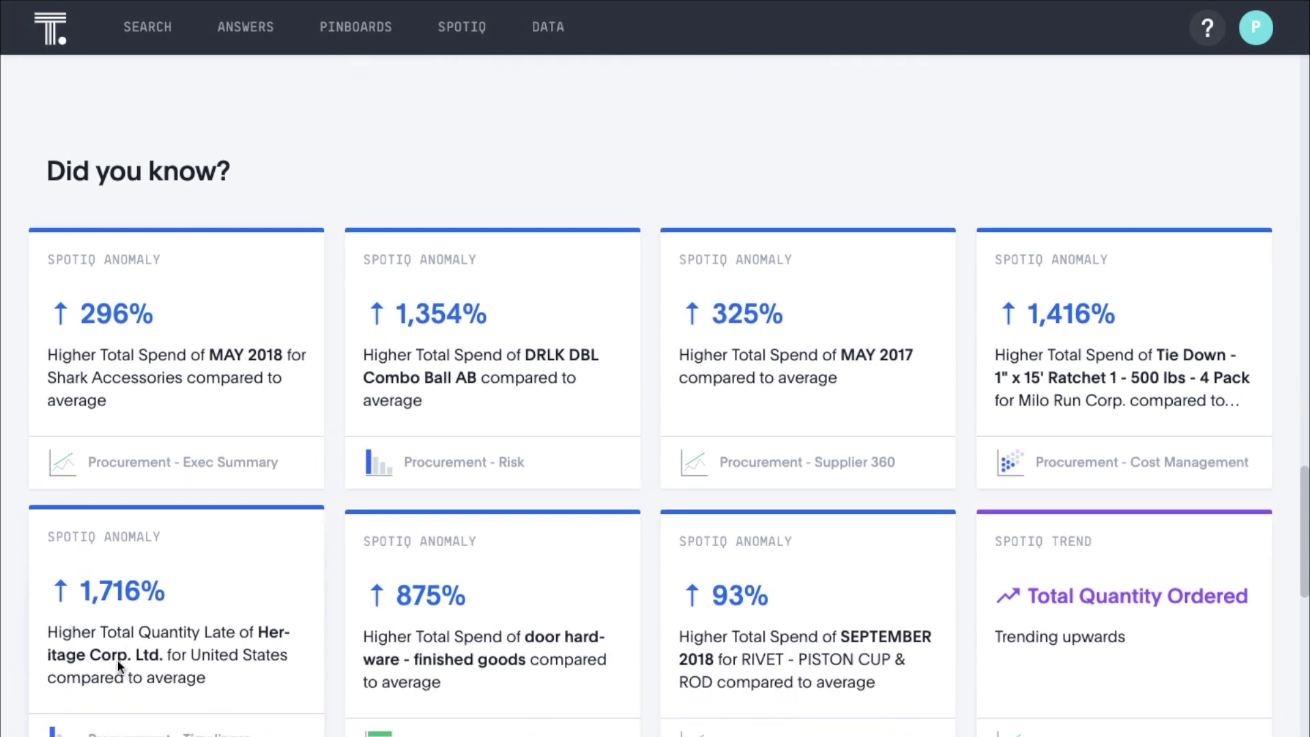
pyautogui.scroll(-12, 117, 660)
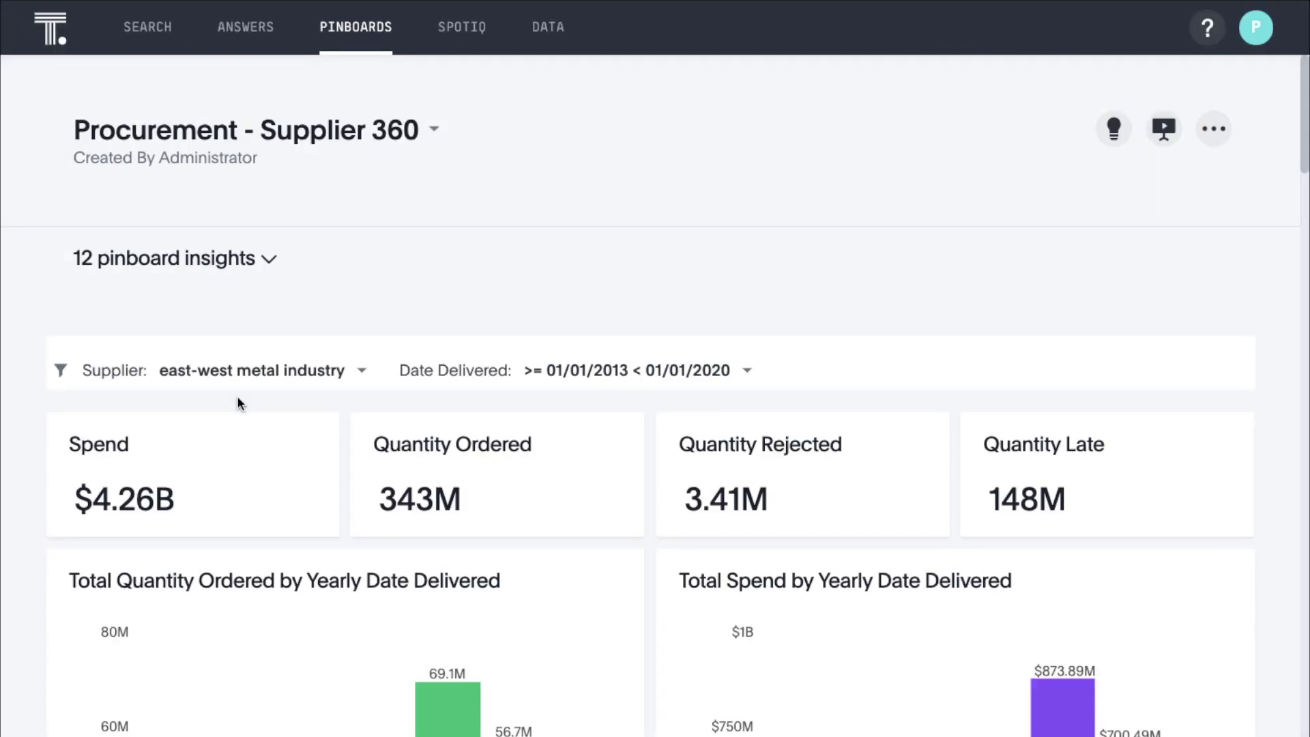
# Scroll through the charts on the Procurement - Supplier 360 pinboard
pyautogui.scroll(-5, 238, 399)
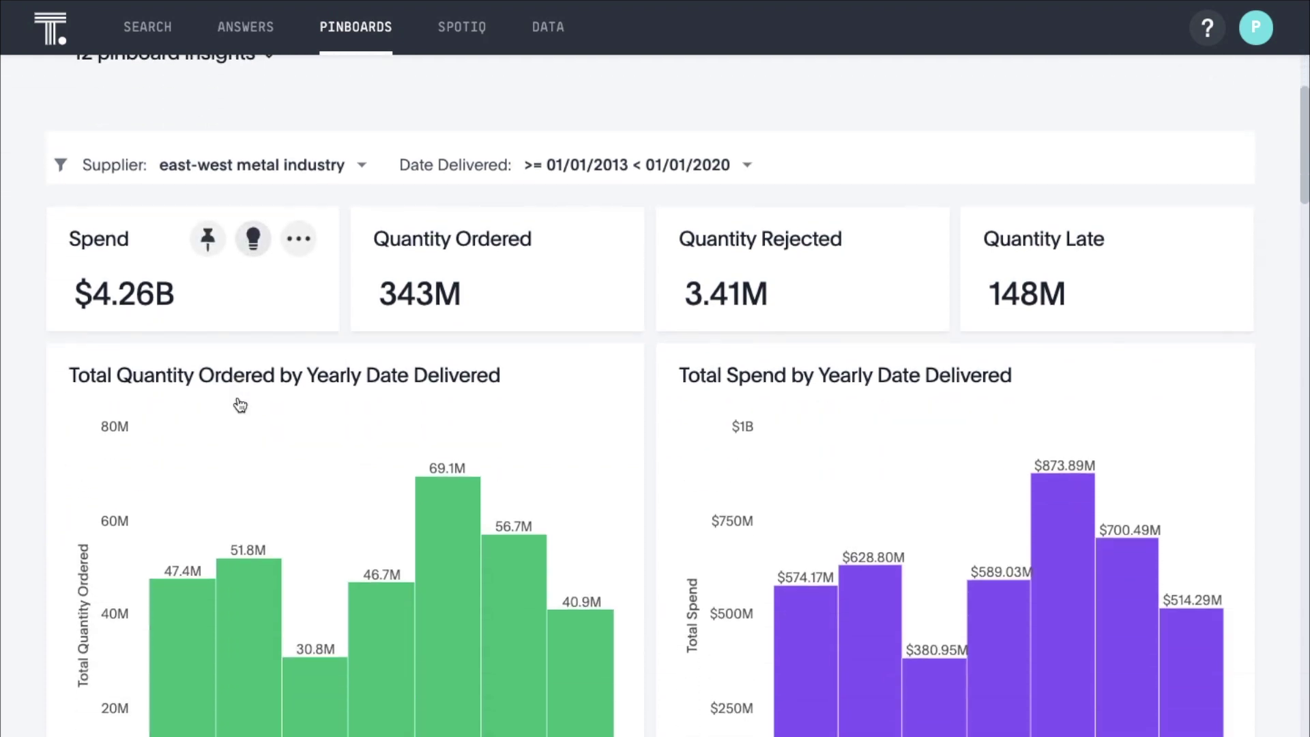
pyautogui.scroll(-7, 240, 404)
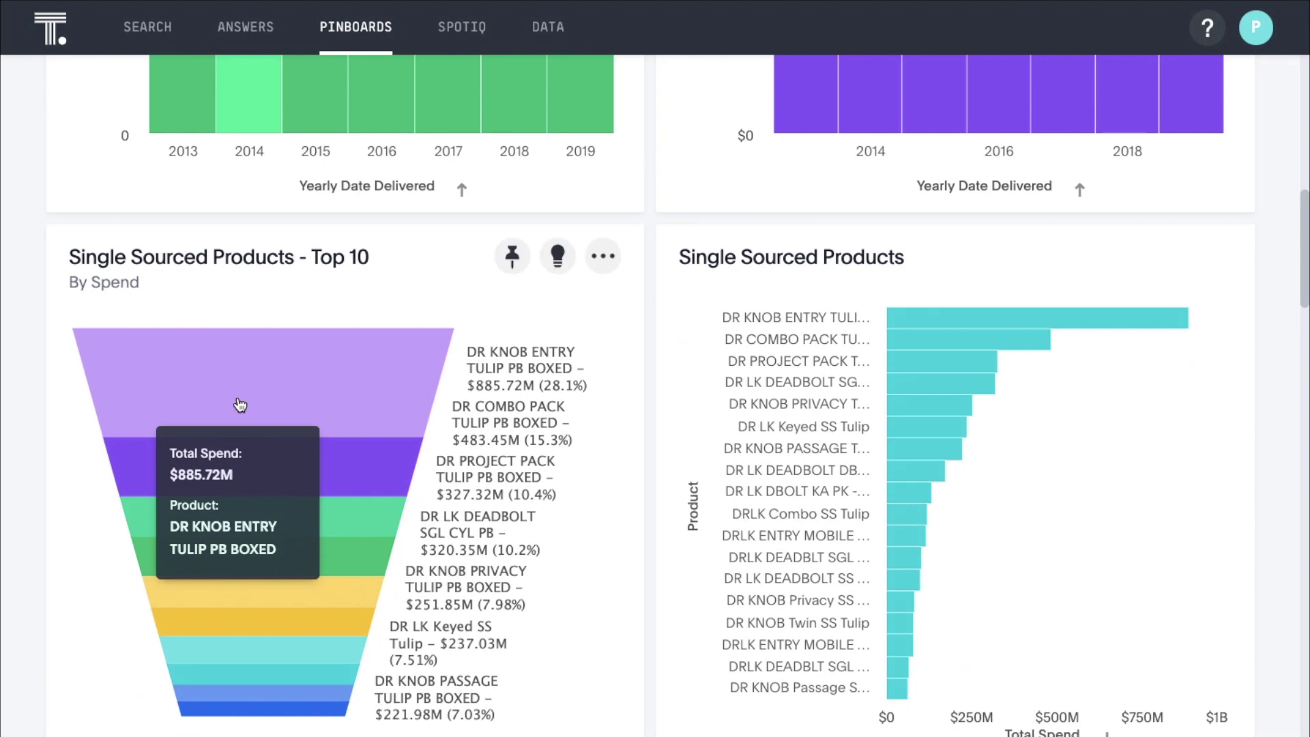
pyautogui.scroll(-7, 240, 404)
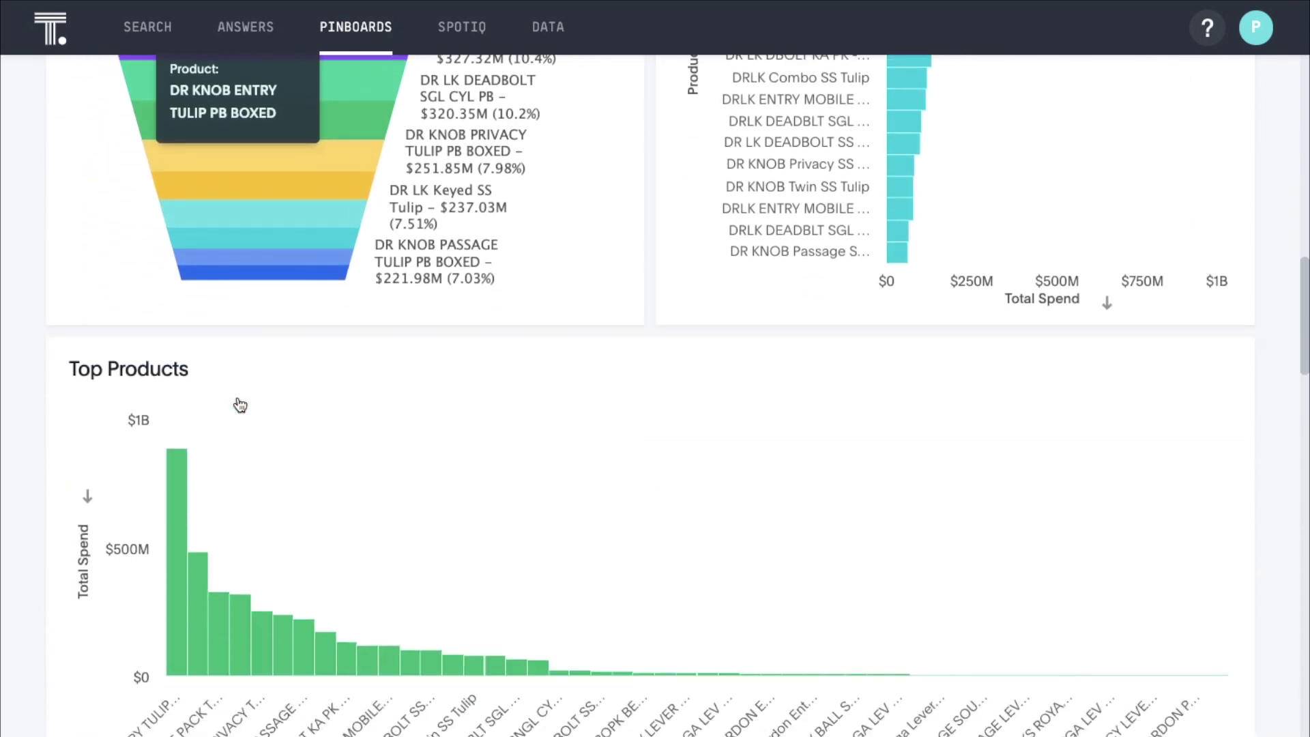
pyautogui.scroll(-4, 237, 402)
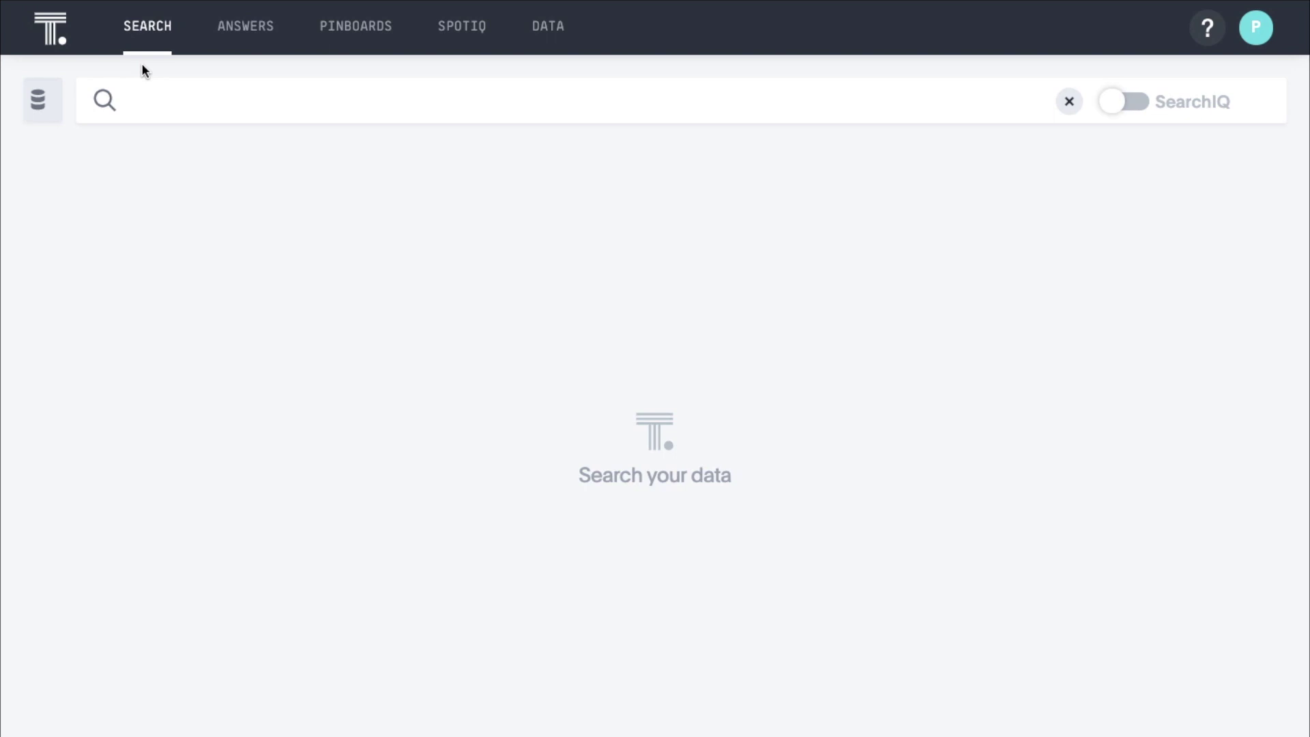
# Search for spend by supplier and product group
pyautogui.click(146, 100)
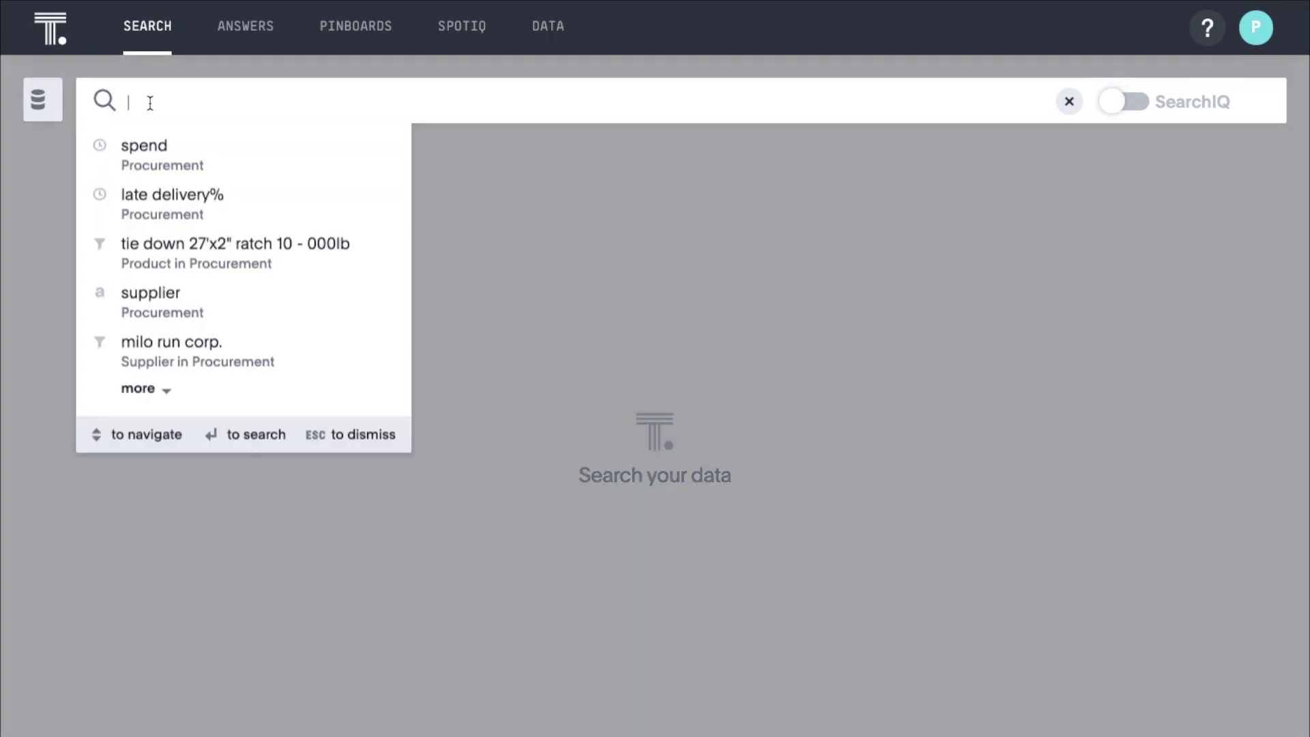
pyautogui.write('spend supp')
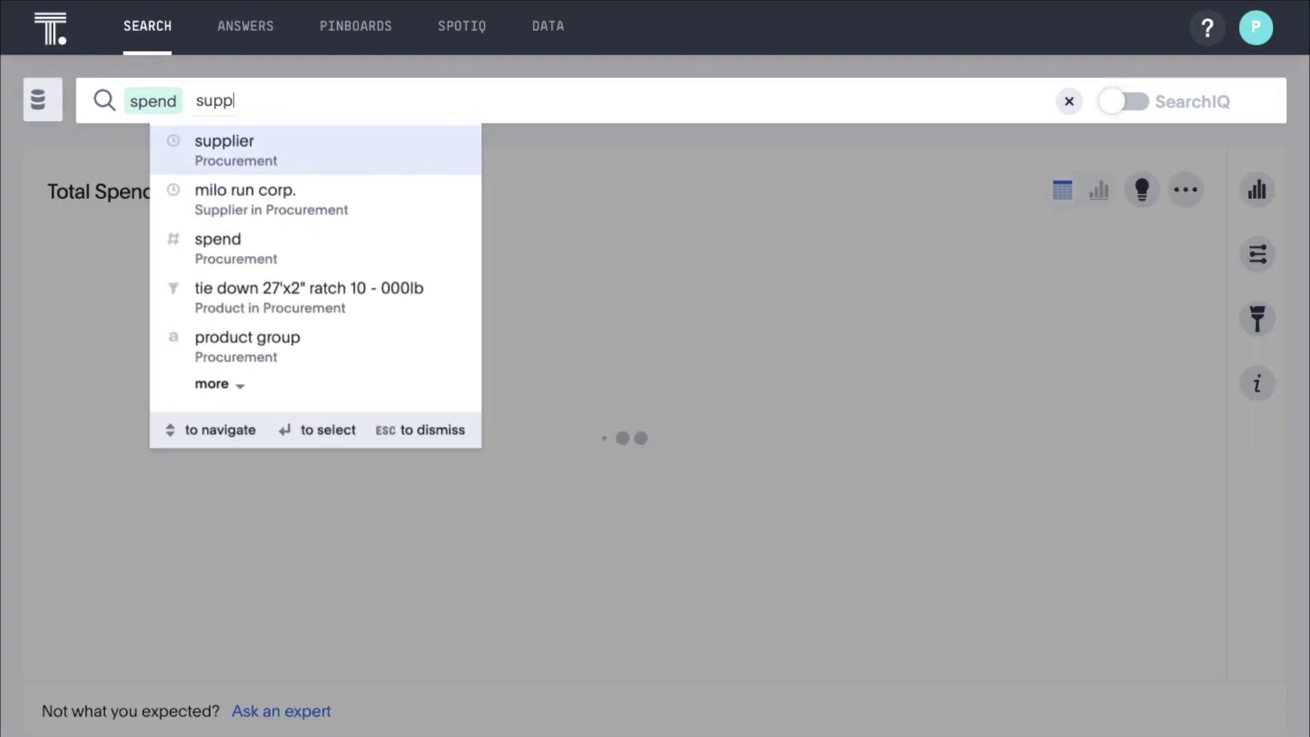
pyautogui.write('lier pro')
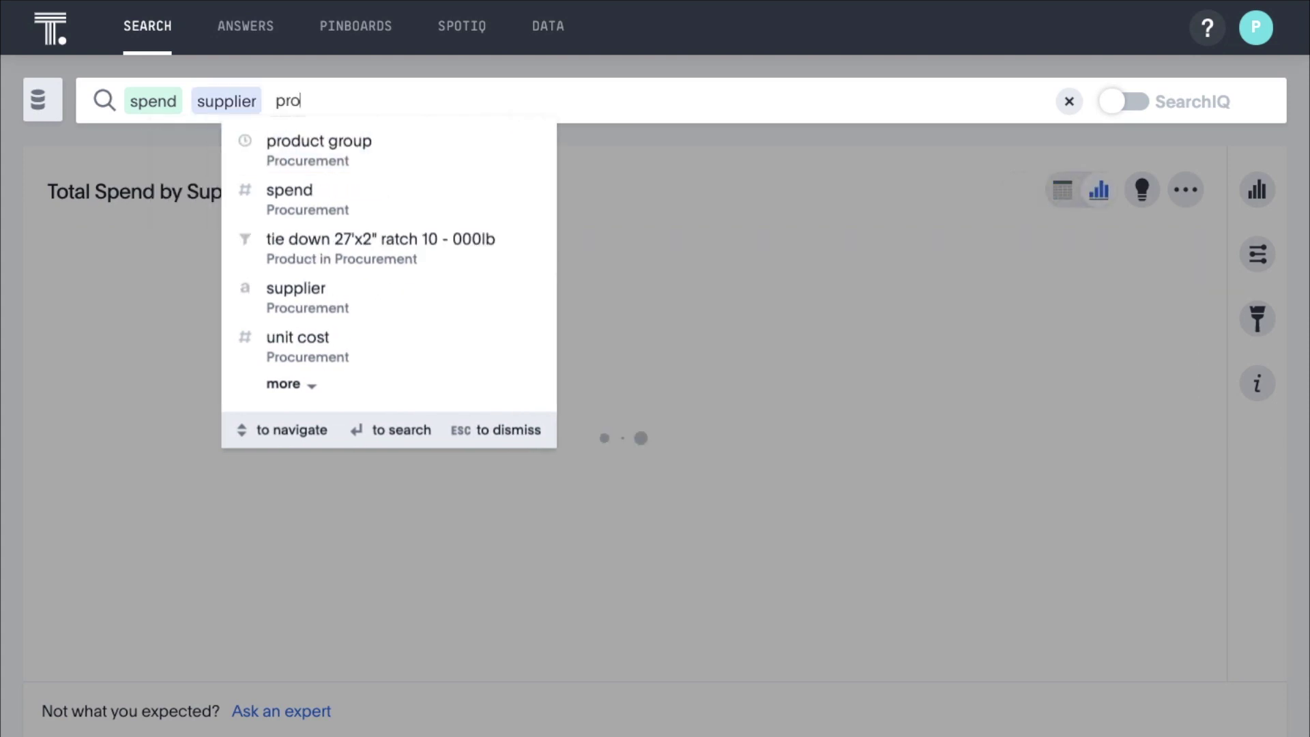
pyautogui.press('Down')
pyautogui.press('Return')
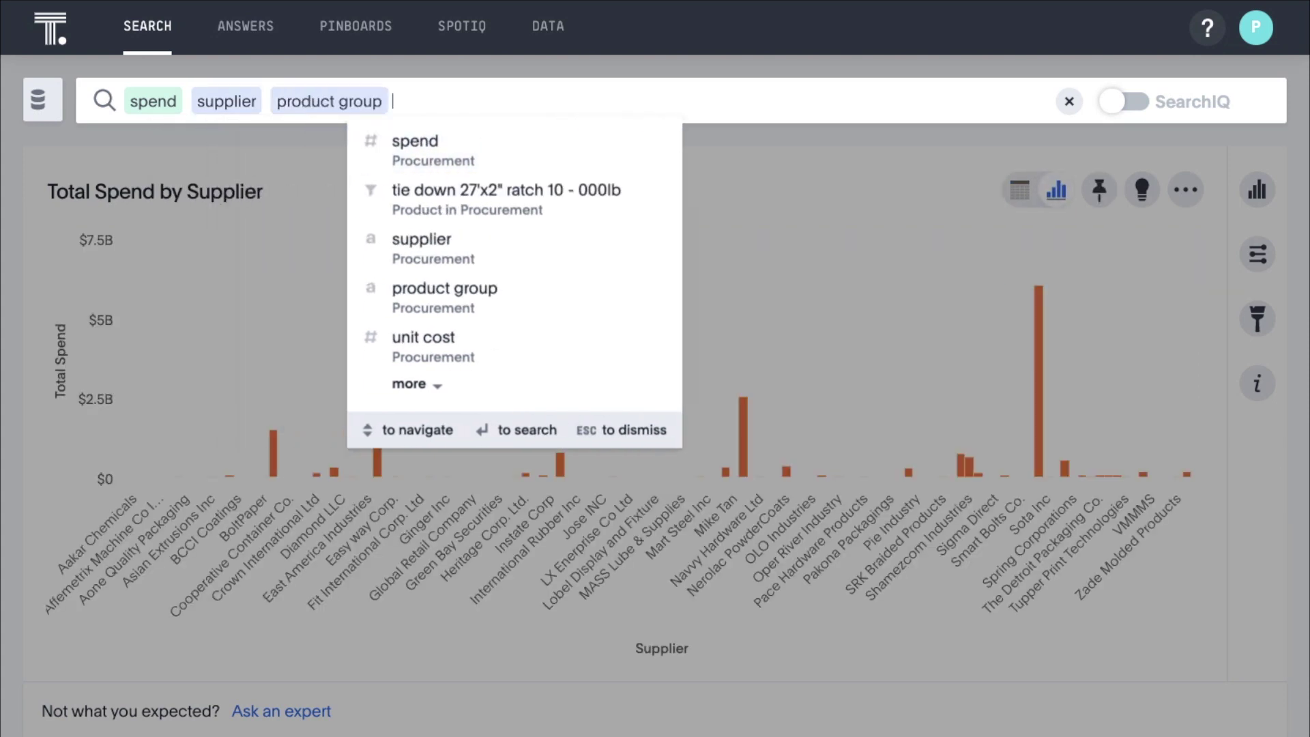
pyautogui.press('Return')
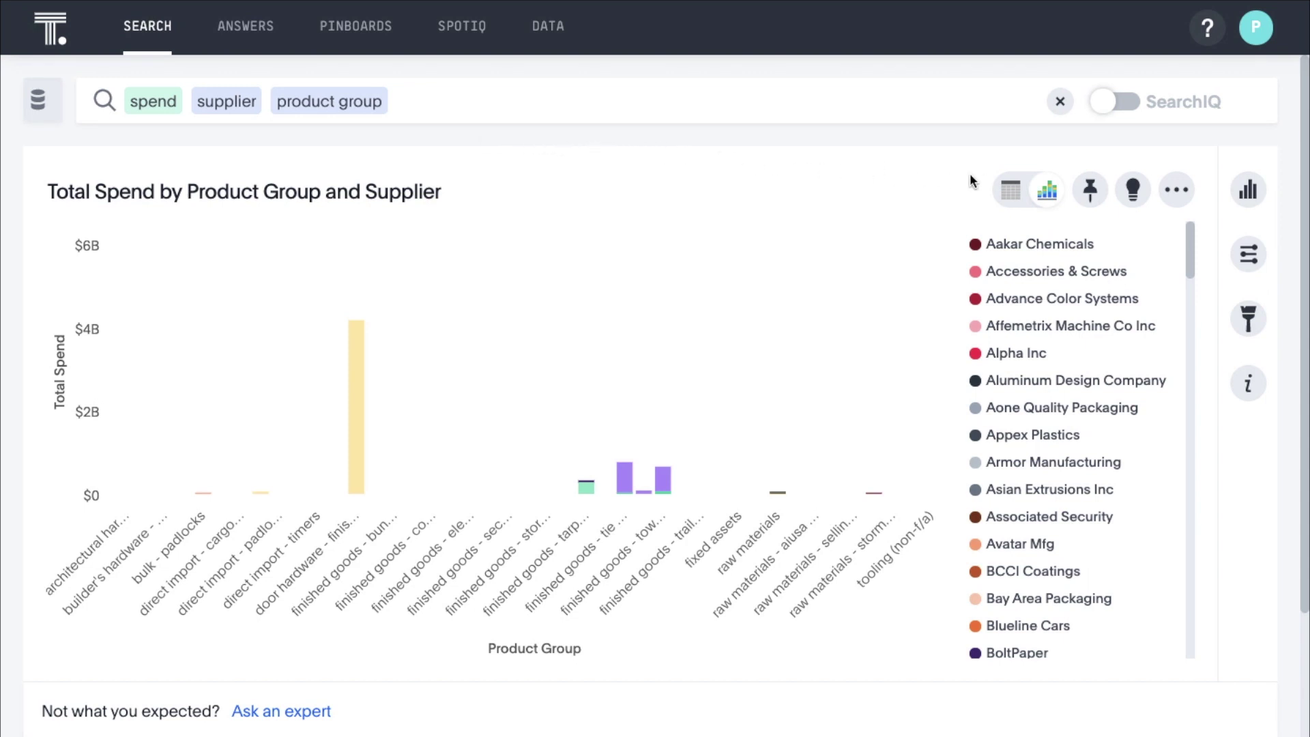
# View the answer as a table, then return to the chart view
pyautogui.click(1008, 188)
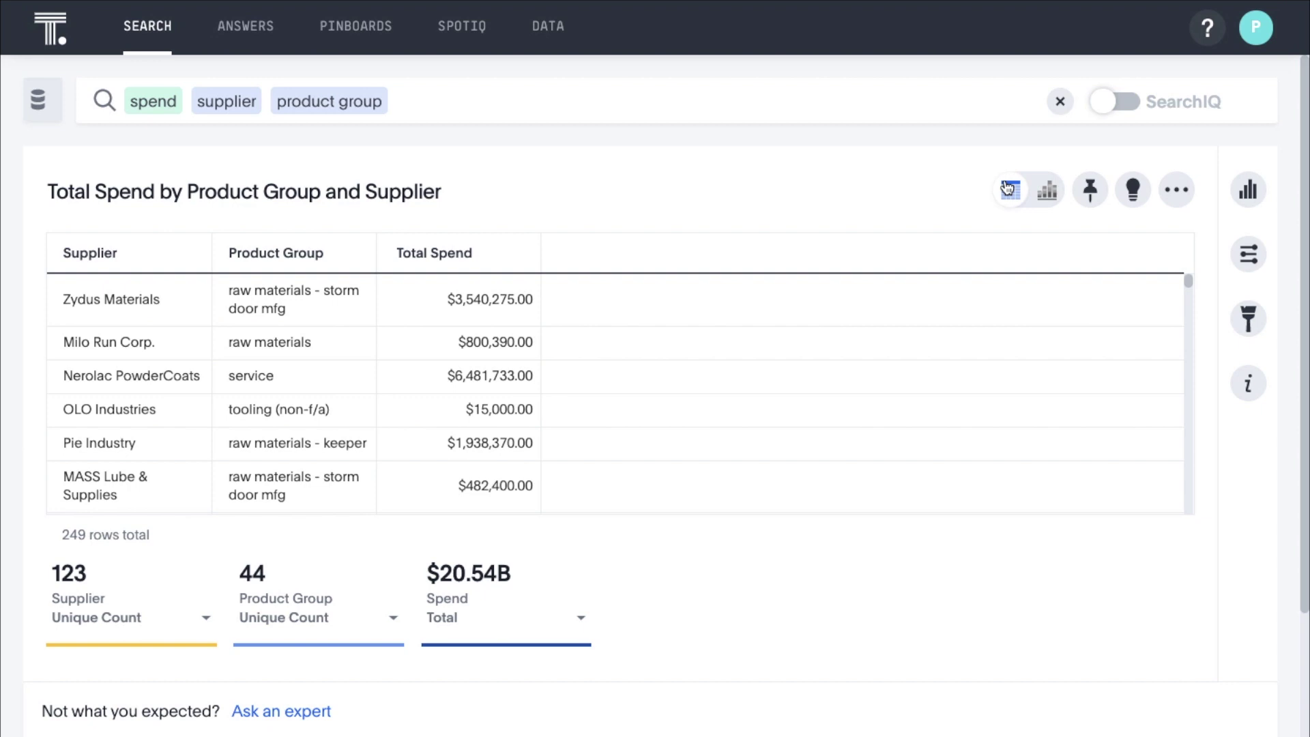
pyautogui.click(1008, 189)
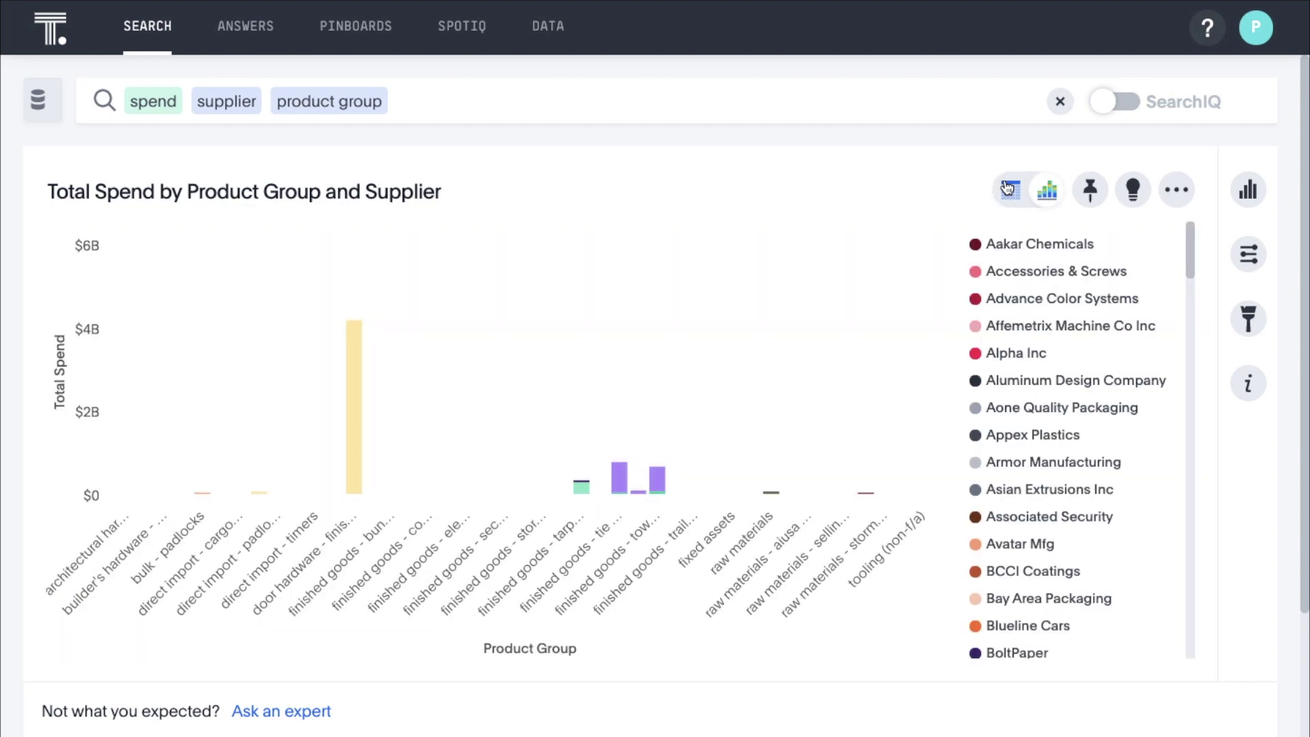
pyautogui.click(1241, 191)
# Change the chart to a Sankey diagram and close the chart type settings
pyautogui.scroll(-5, 1217, 371)
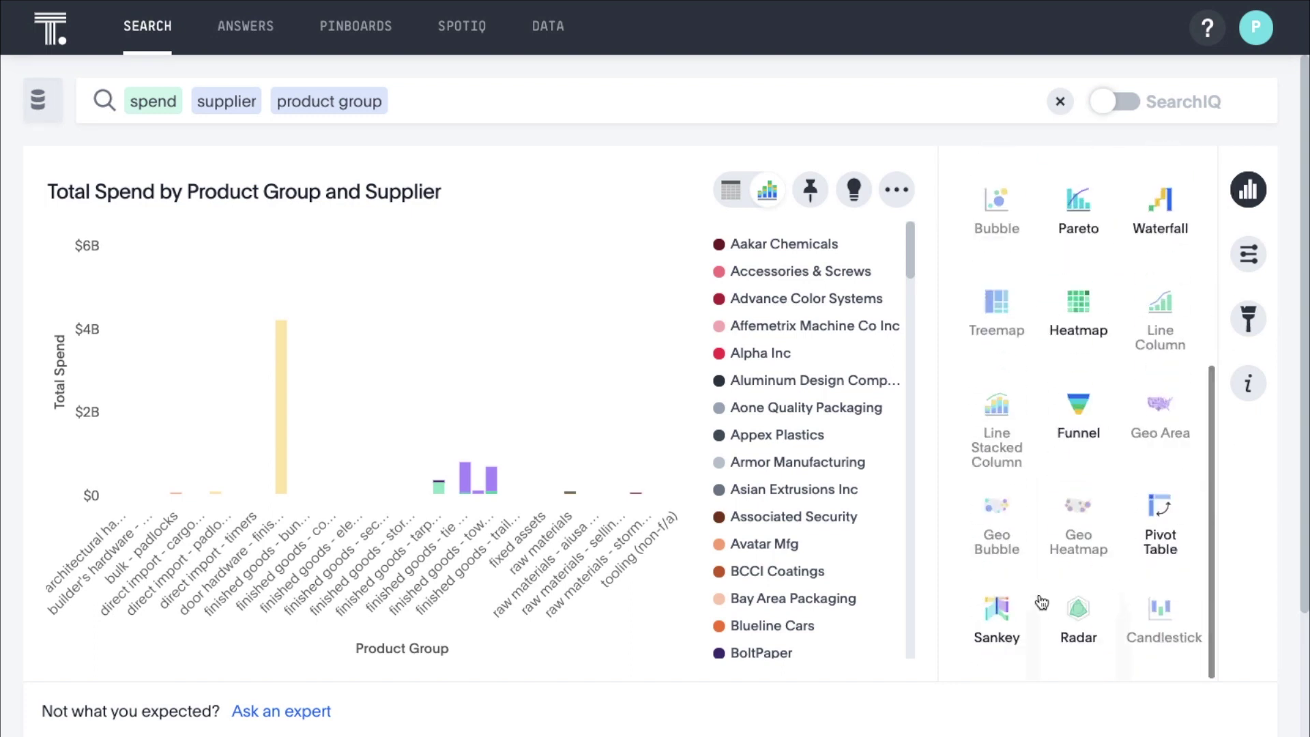
pyautogui.click(1004, 614)
pyautogui.scroll(5, 1006, 621)
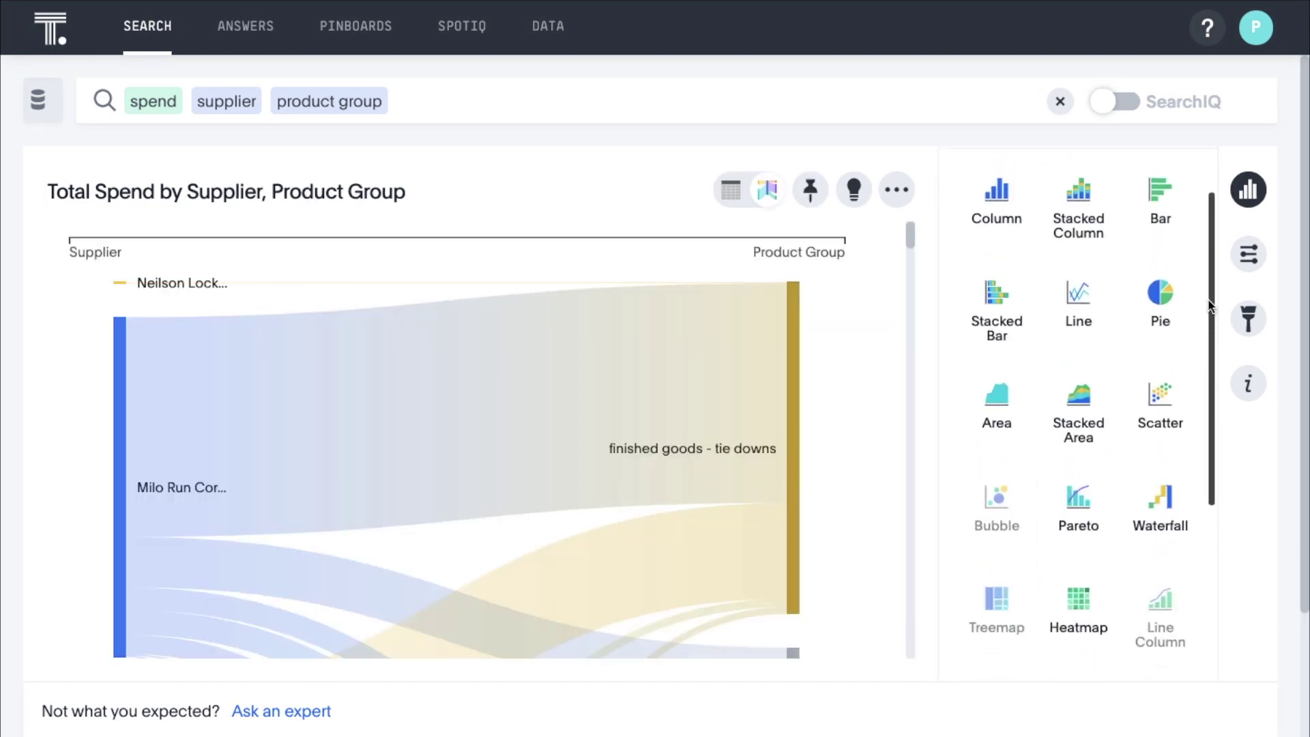
pyautogui.click(1184, 194)
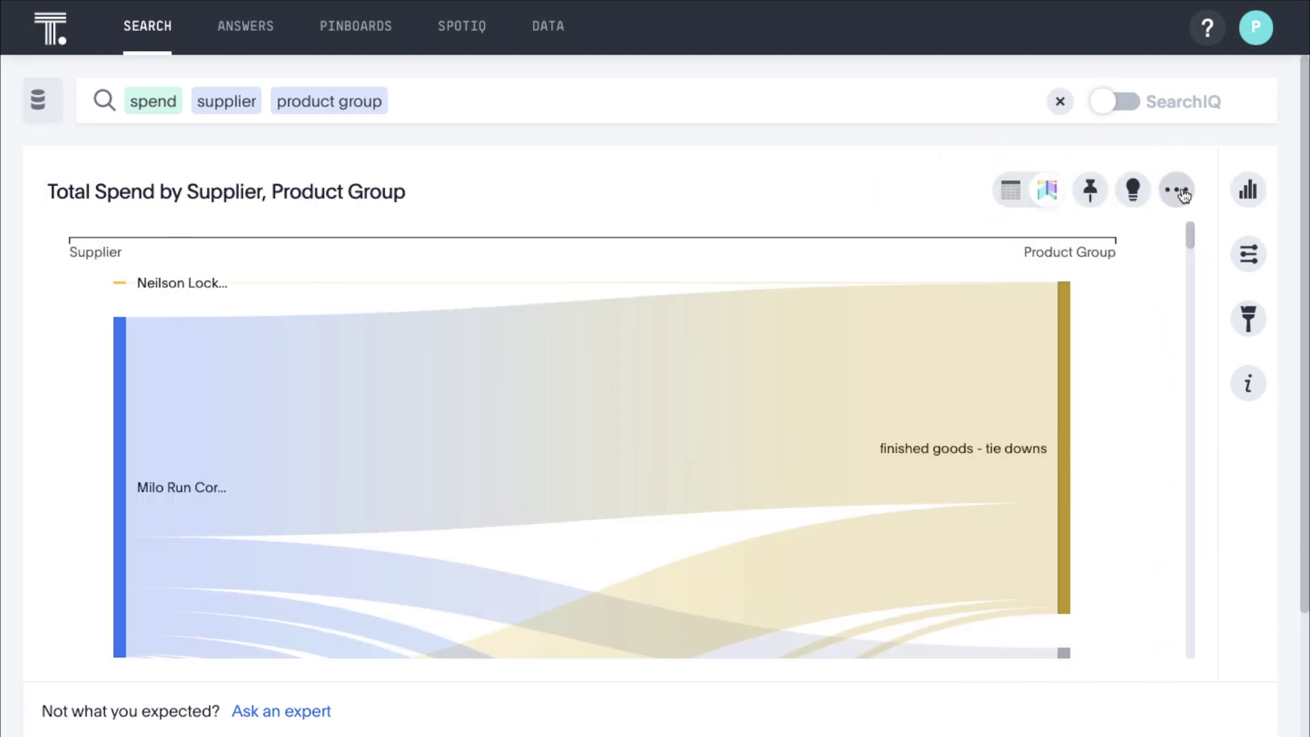
# Scroll the Sankey chart down and back up to the Milo Run link
pyautogui.moveTo(1189, 225); pyautogui.dragTo(1196, 310)
pyautogui.moveTo(1068, 452)
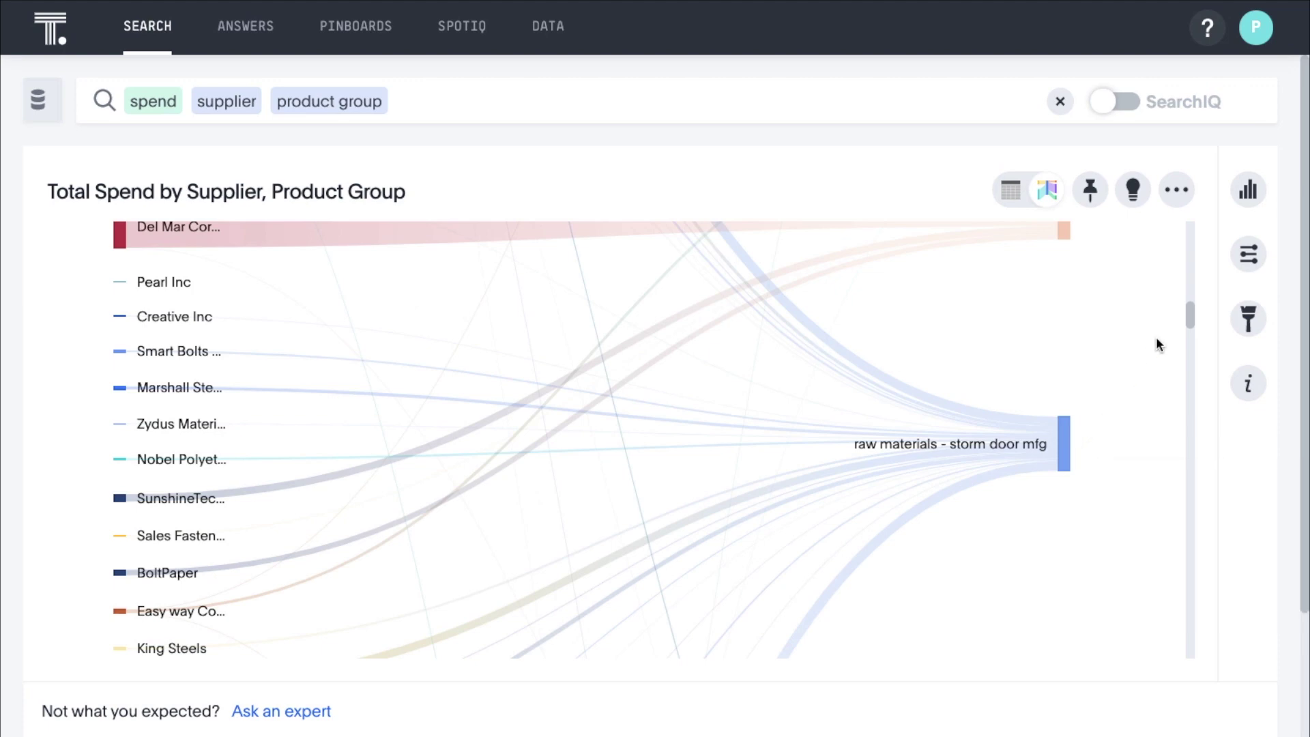
pyautogui.moveTo(1186, 313); pyautogui.dragTo(1188, 235)
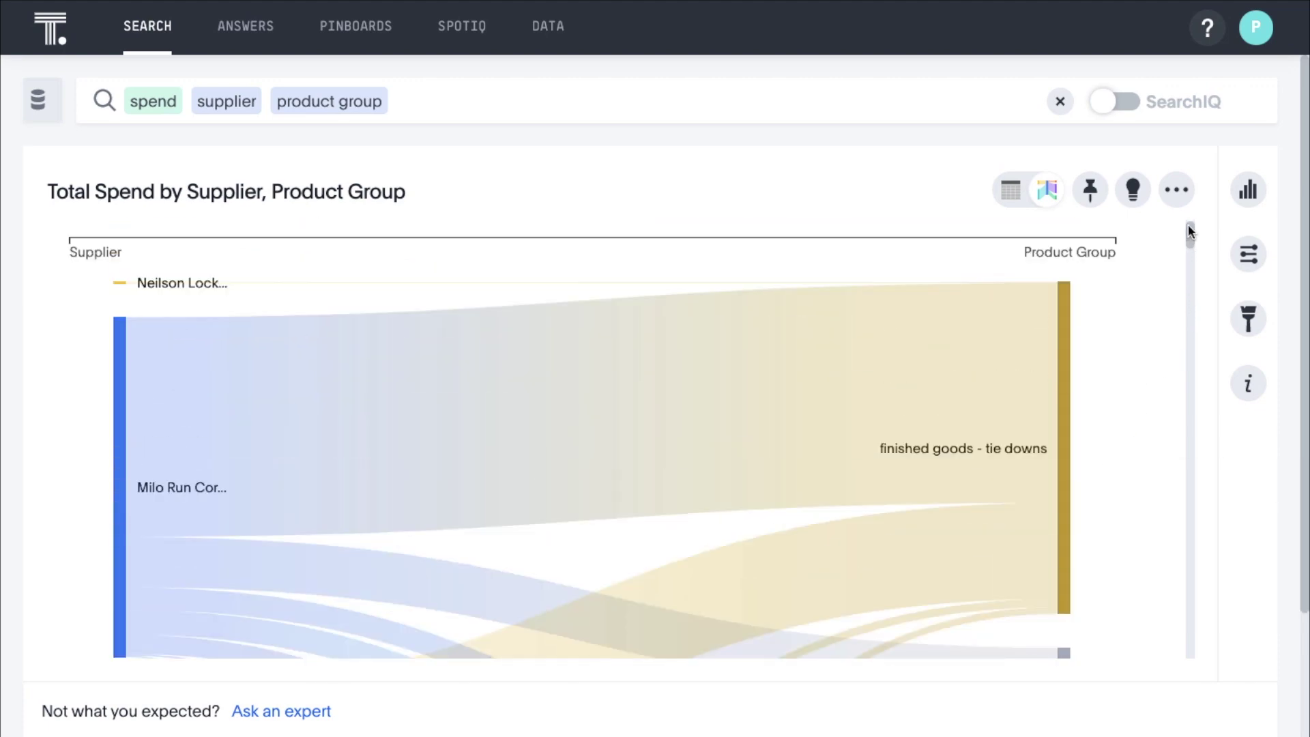
pyautogui.moveTo(1009, 380)
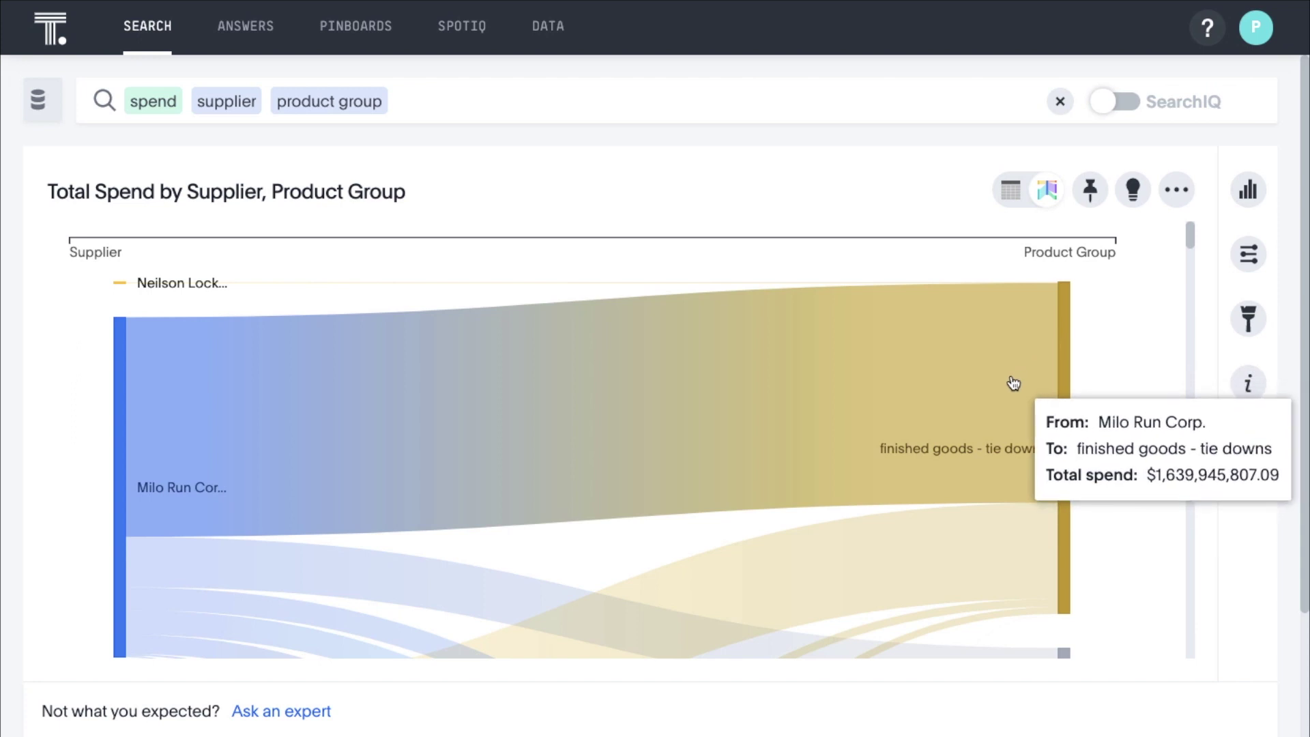
# Drill down on the Milo Run to finished goods - tie downs link by Product
pyautogui.rightClick(1013, 383)
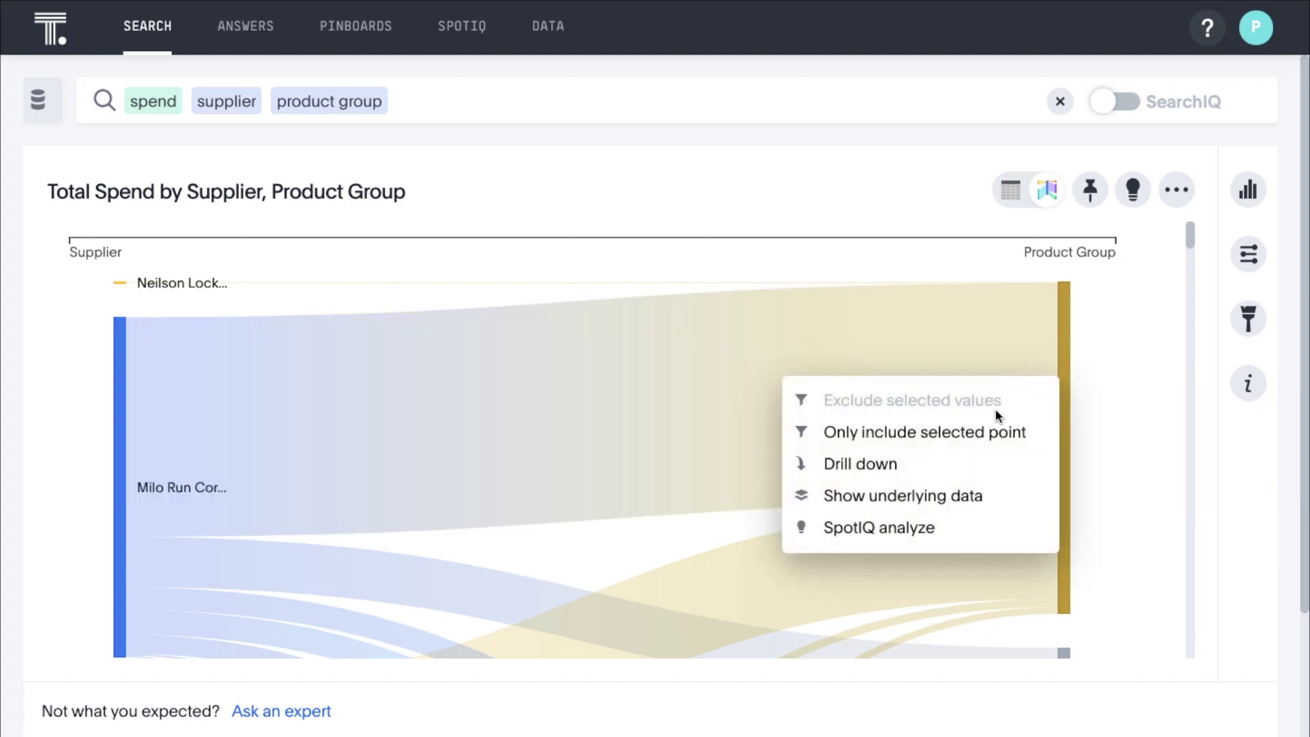
pyautogui.click(980, 465)
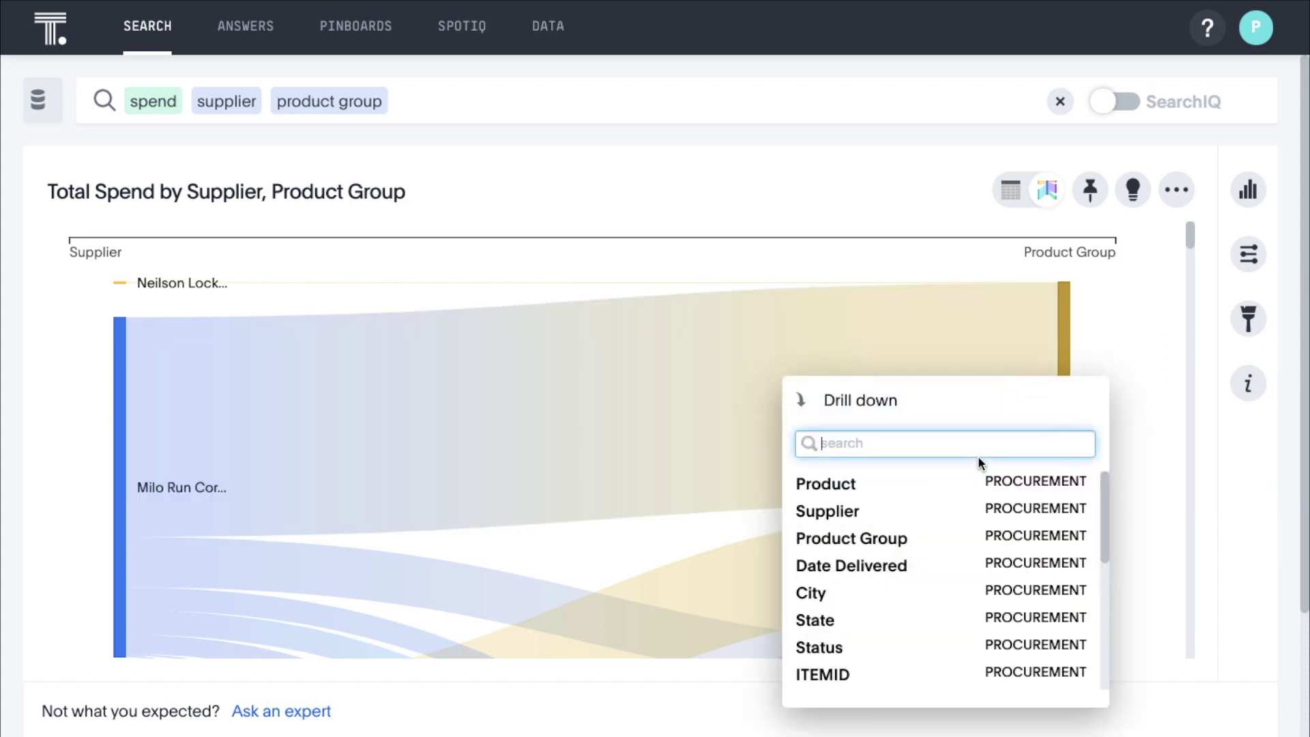
pyautogui.click(942, 484)
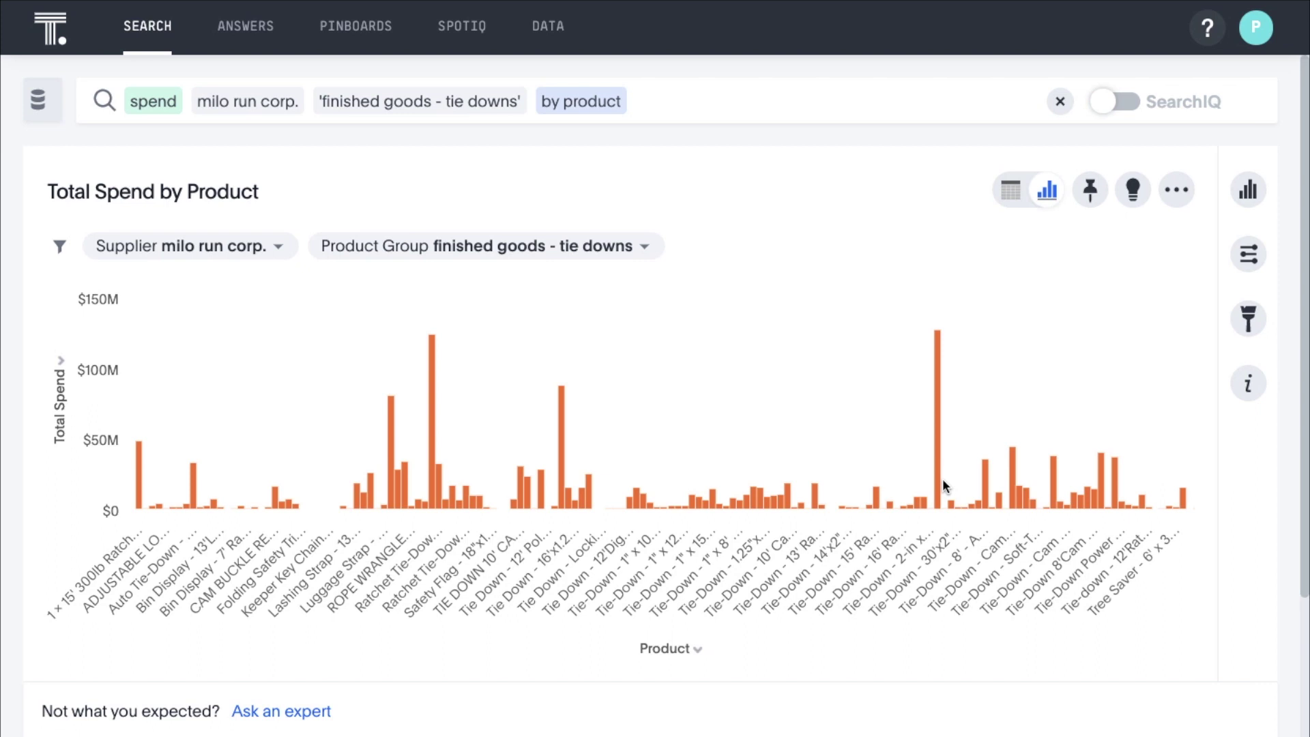
pyautogui.click(1132, 191)
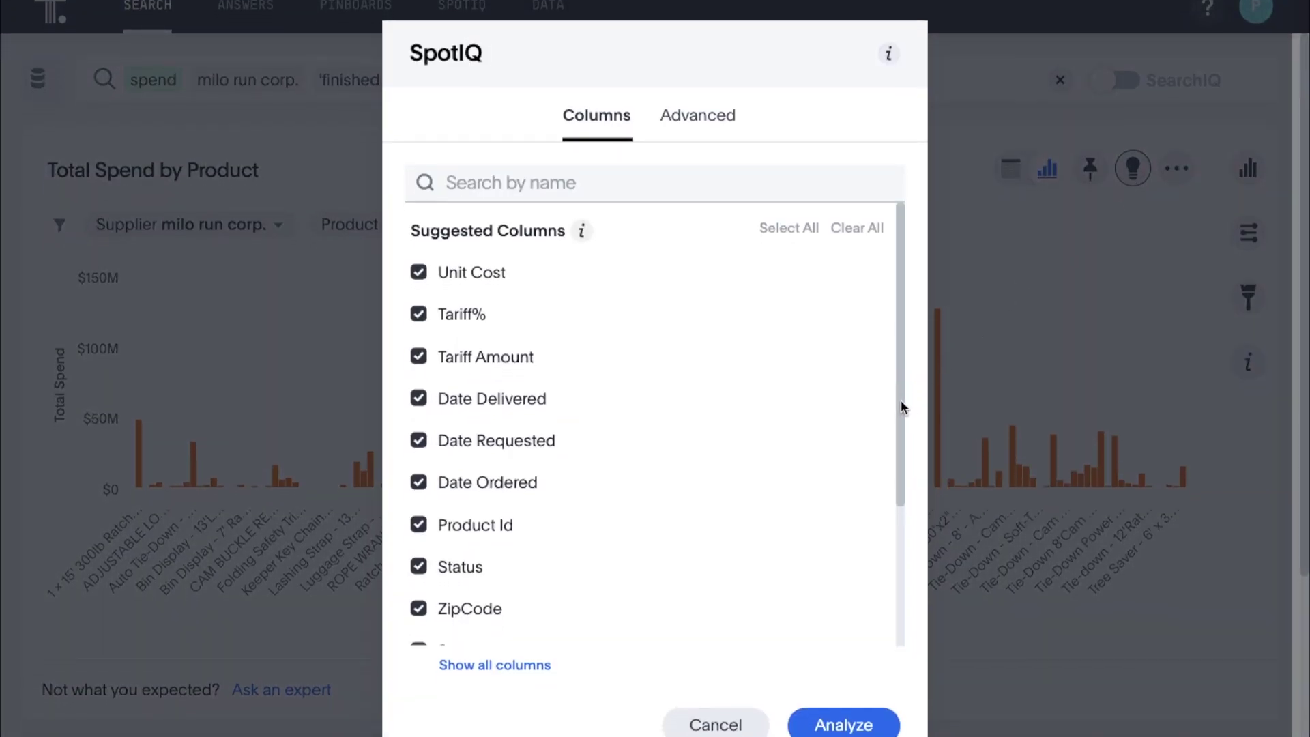
# Review the SpotIQ analysis details and rate the trend insight as useful
pyautogui.moveTo(900, 361); pyautogui.dragTo(899, 483)
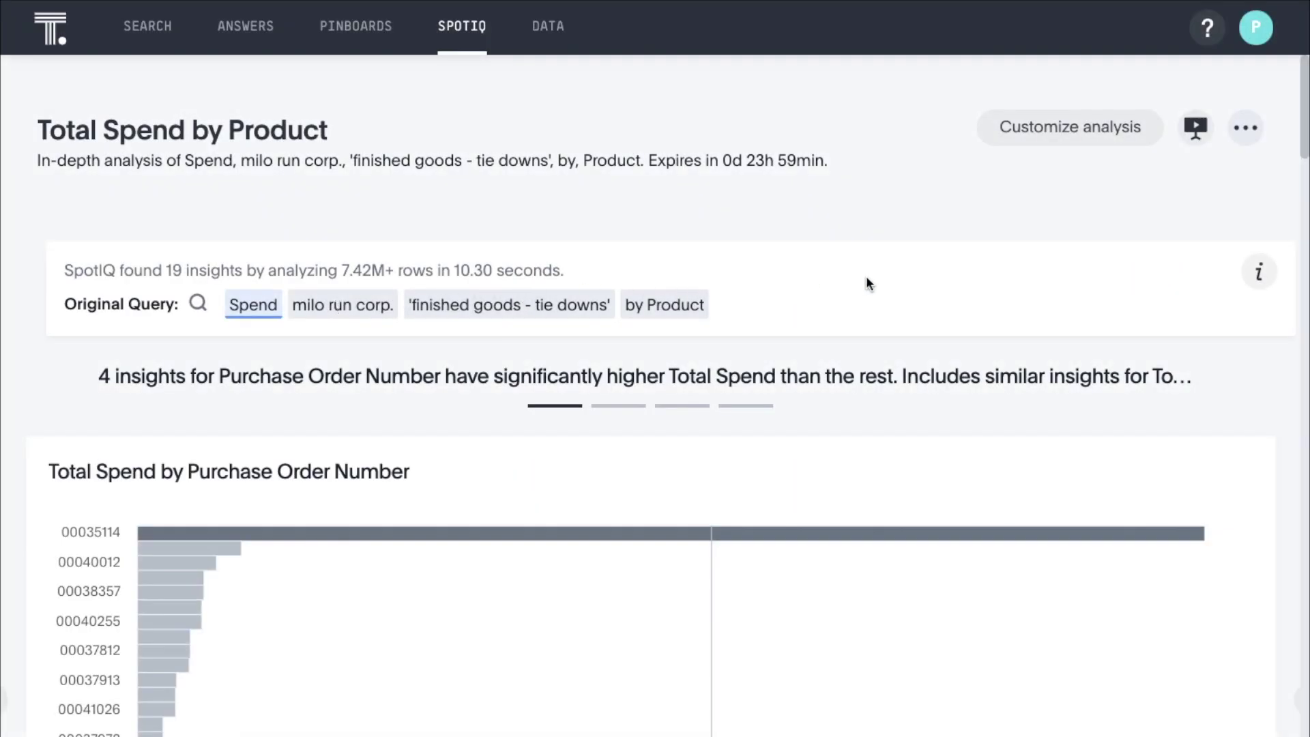
pyautogui.click(1270, 275)
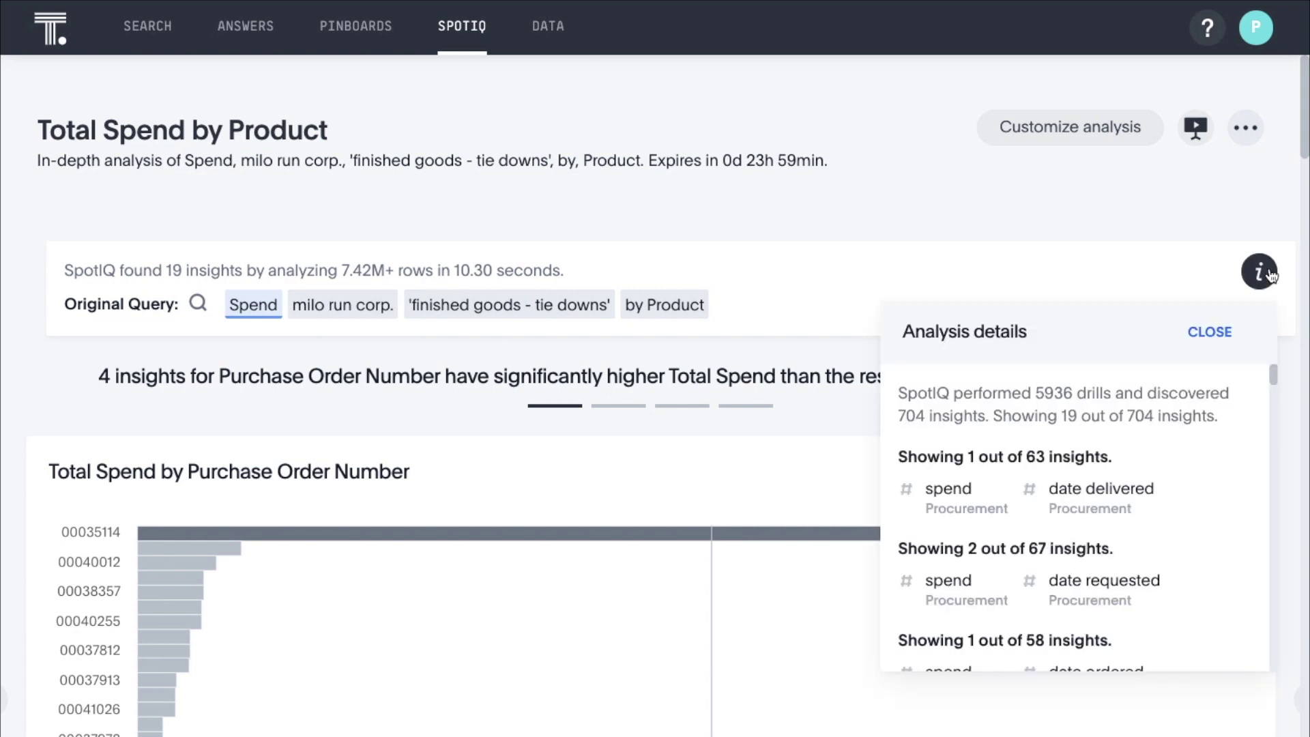
pyautogui.click(1270, 276)
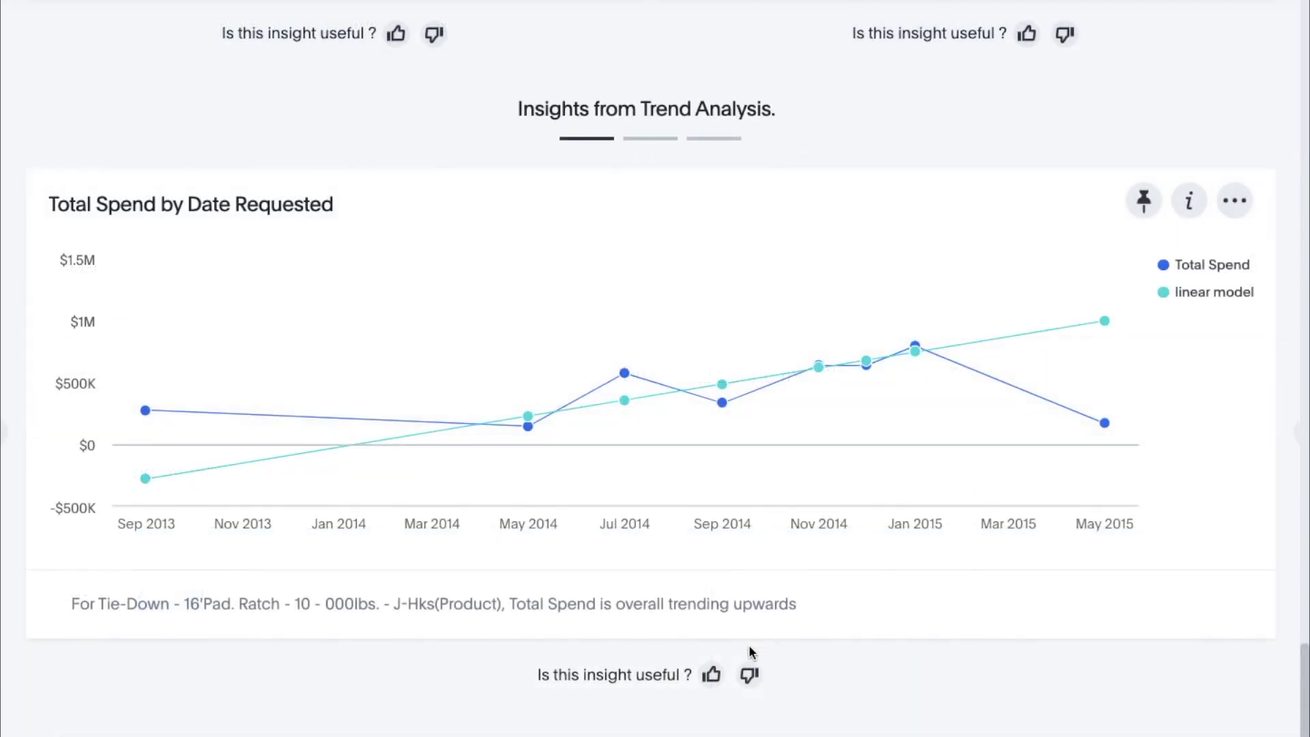
pyautogui.click(711, 674)
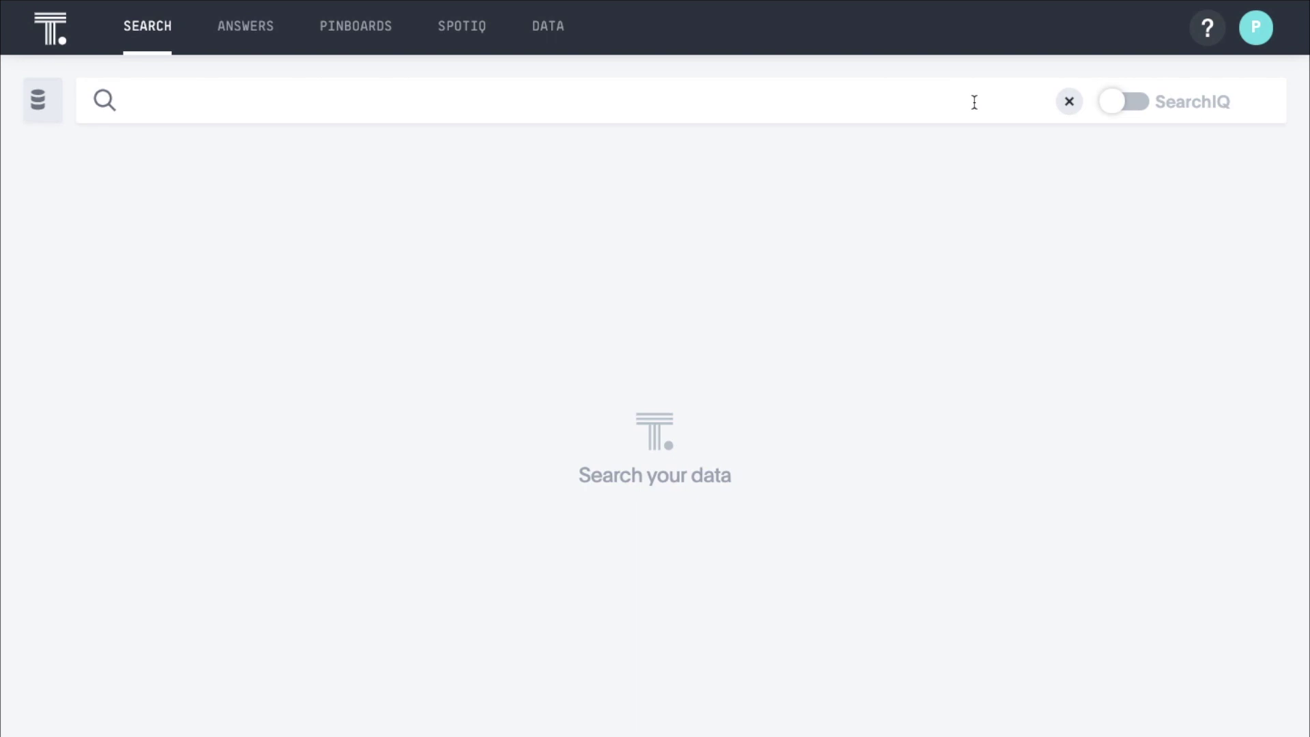
# Search for the tie down 27'x2" ratch 10 - 000lb product with supplier and unit cost
pyautogui.click(975, 101)
pyautogui.write('tie down')
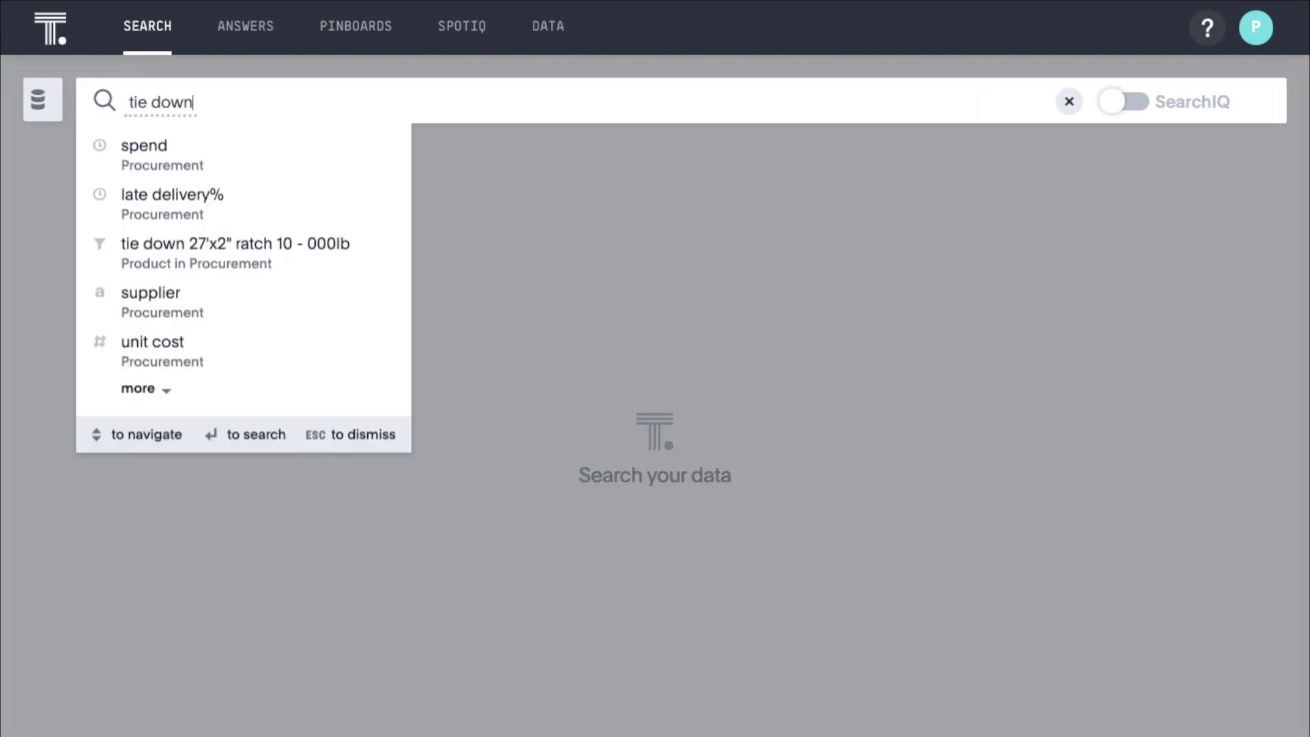
pyautogui.press('Return')
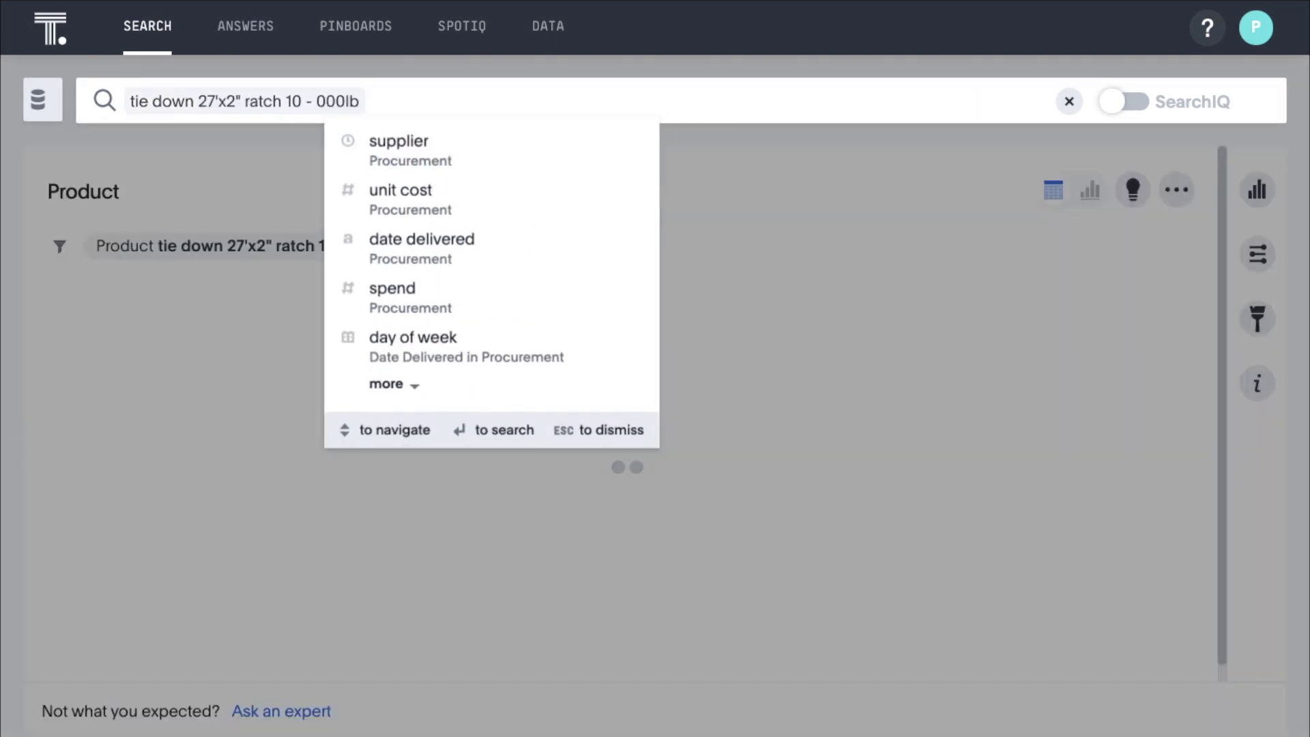
pyautogui.write('supplier')
pyautogui.press('Return')
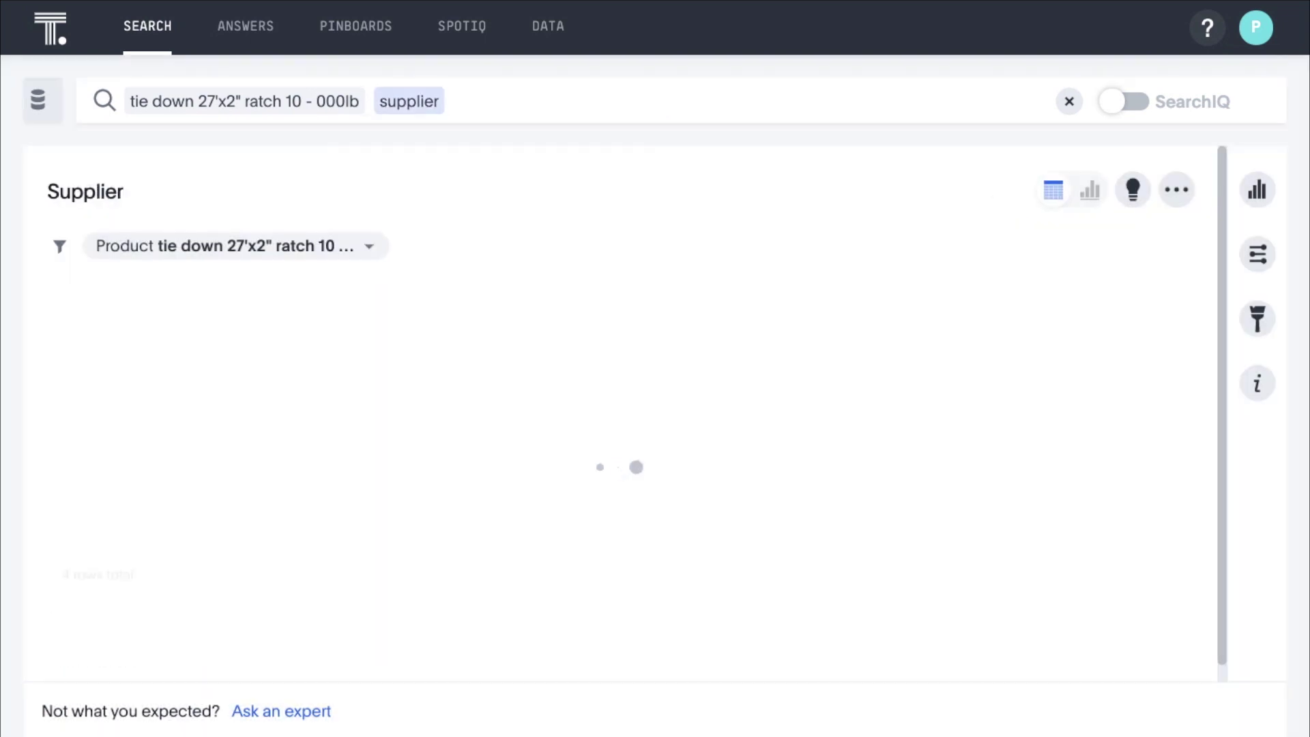
pyautogui.write('unit cost')
pyautogui.press('Return')
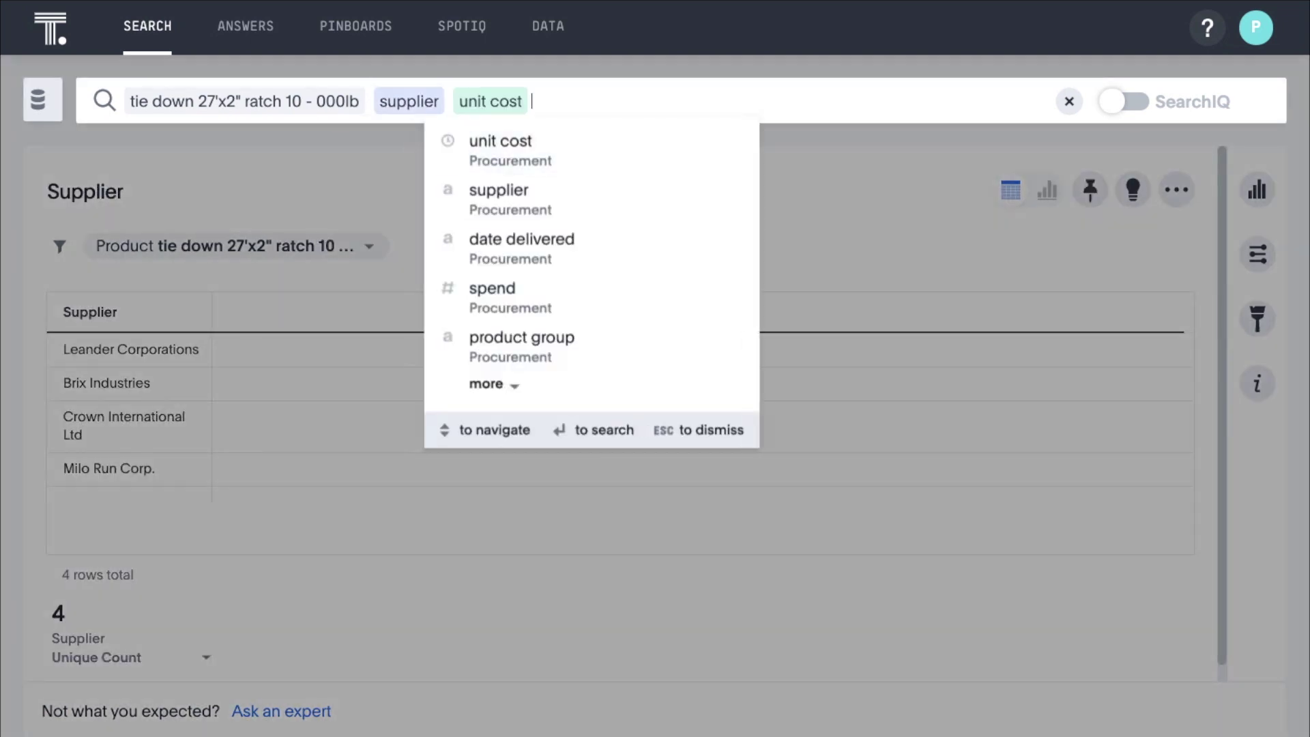
pyautogui.press('Escape')
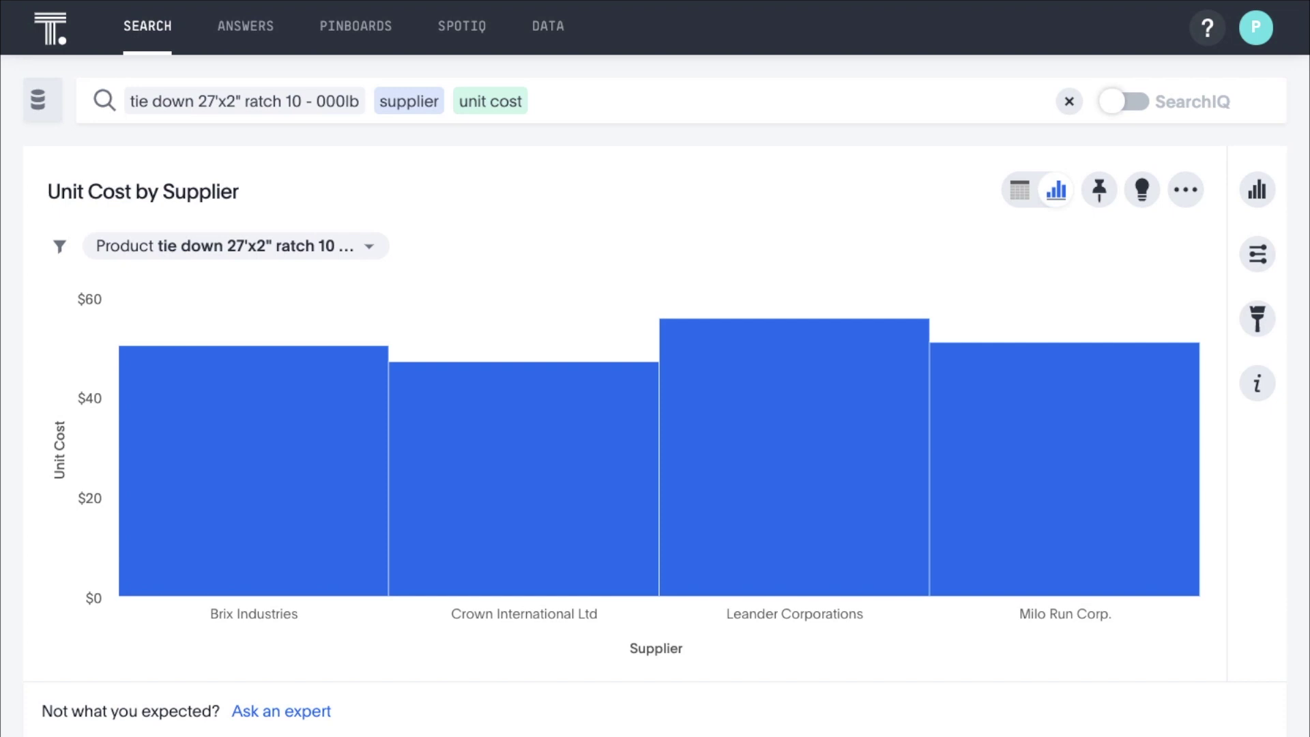
# Add monthly to the search to plot unit cost per supplier as monthly lines
pyautogui.click(974, 101)
pyautogui.write('monthly')
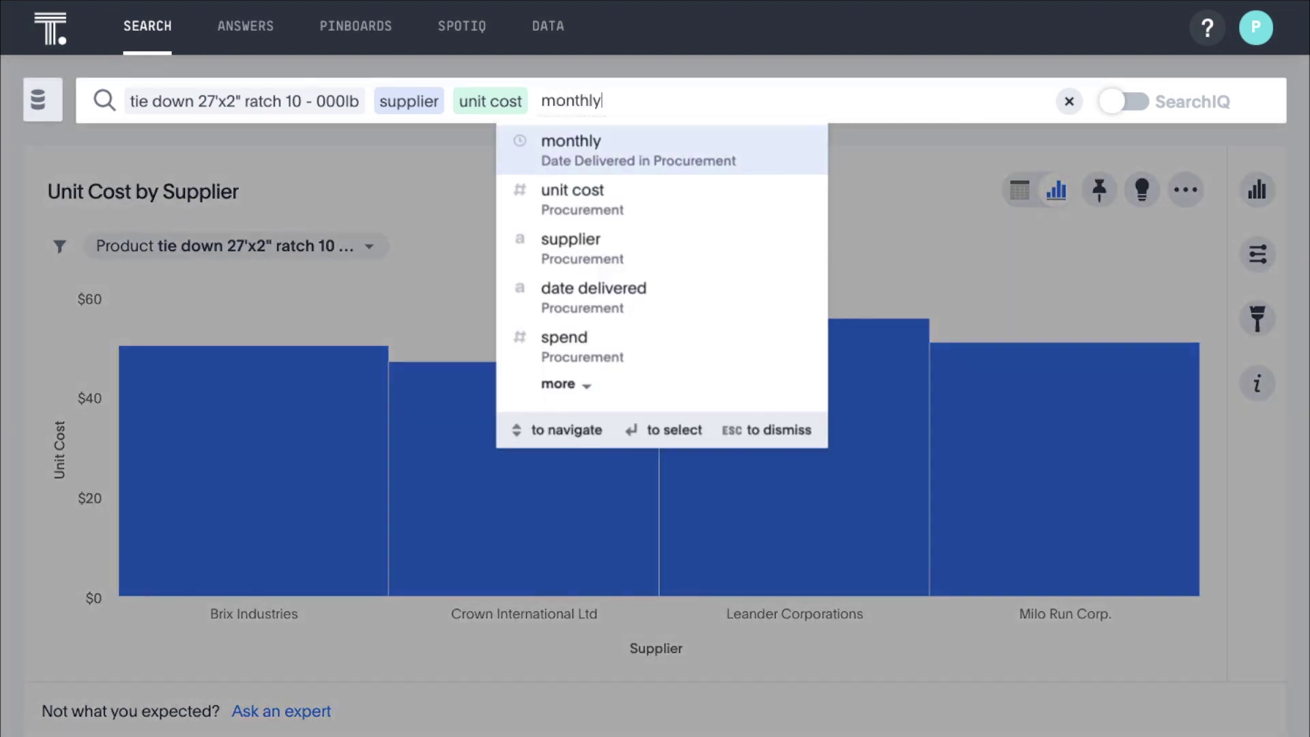
pyautogui.press('Return')
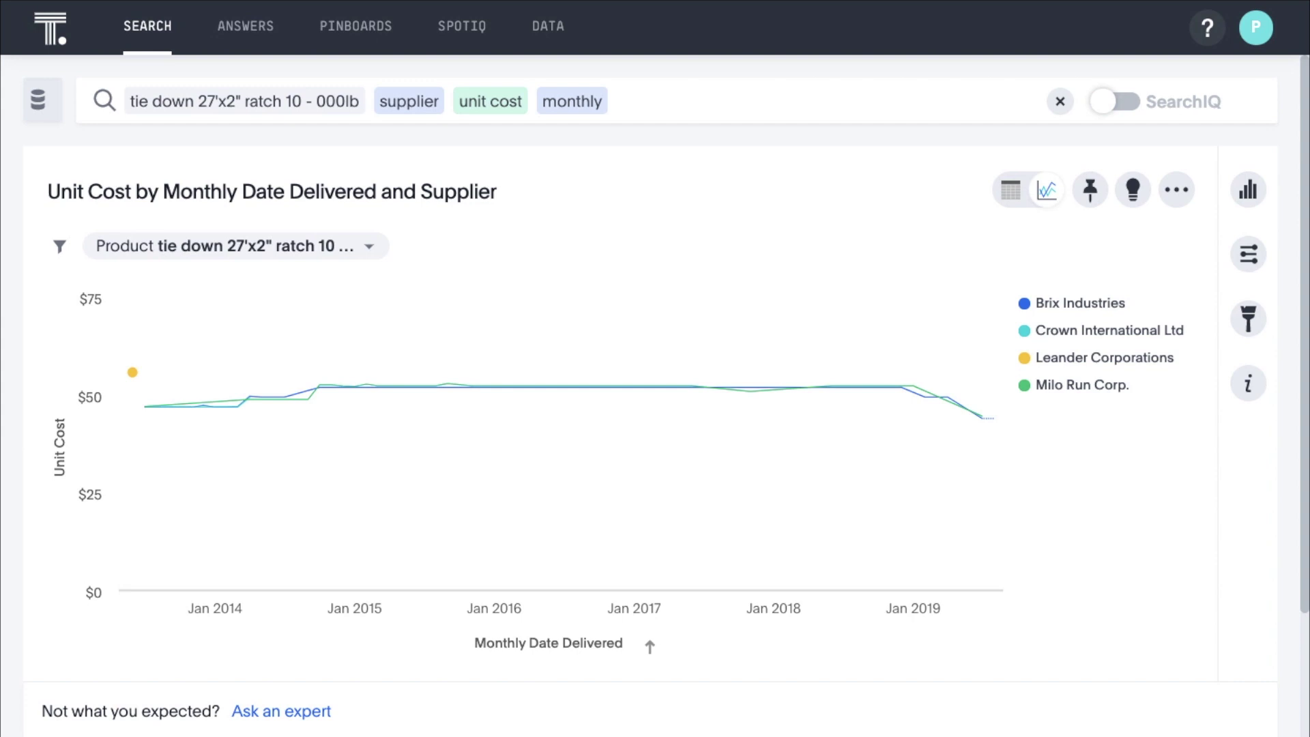
pyautogui.scroll(-5, 655, 368)
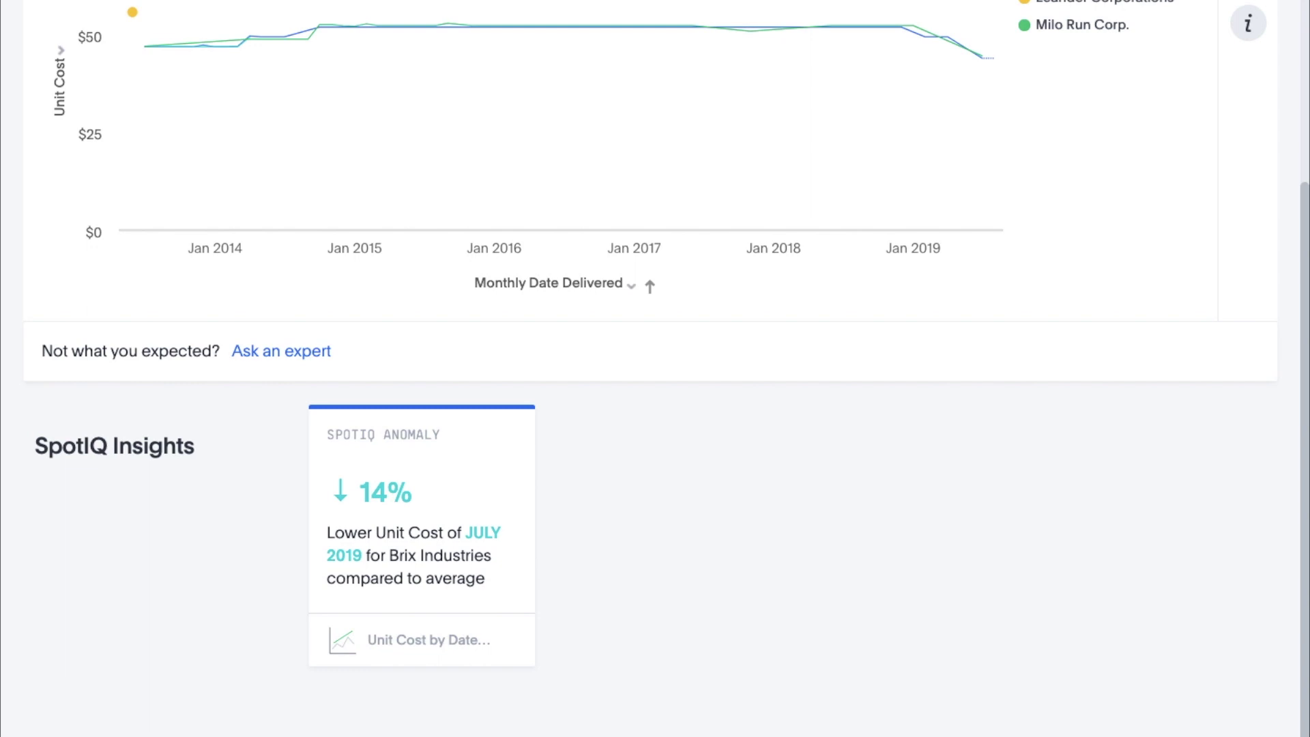
pyautogui.scroll(5, 654, 369)
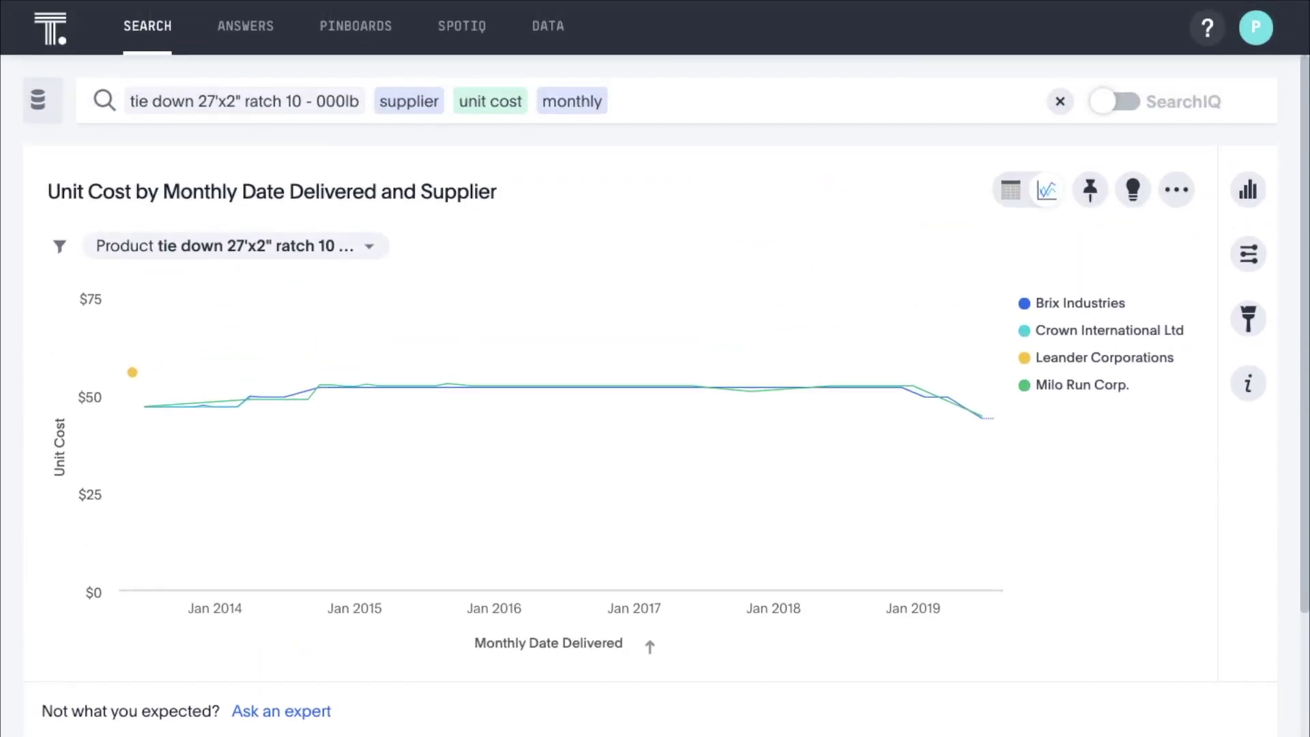
# Limit the answer to the last 24 months
pyautogui.click(973, 101)
pyautogui.write('last ')
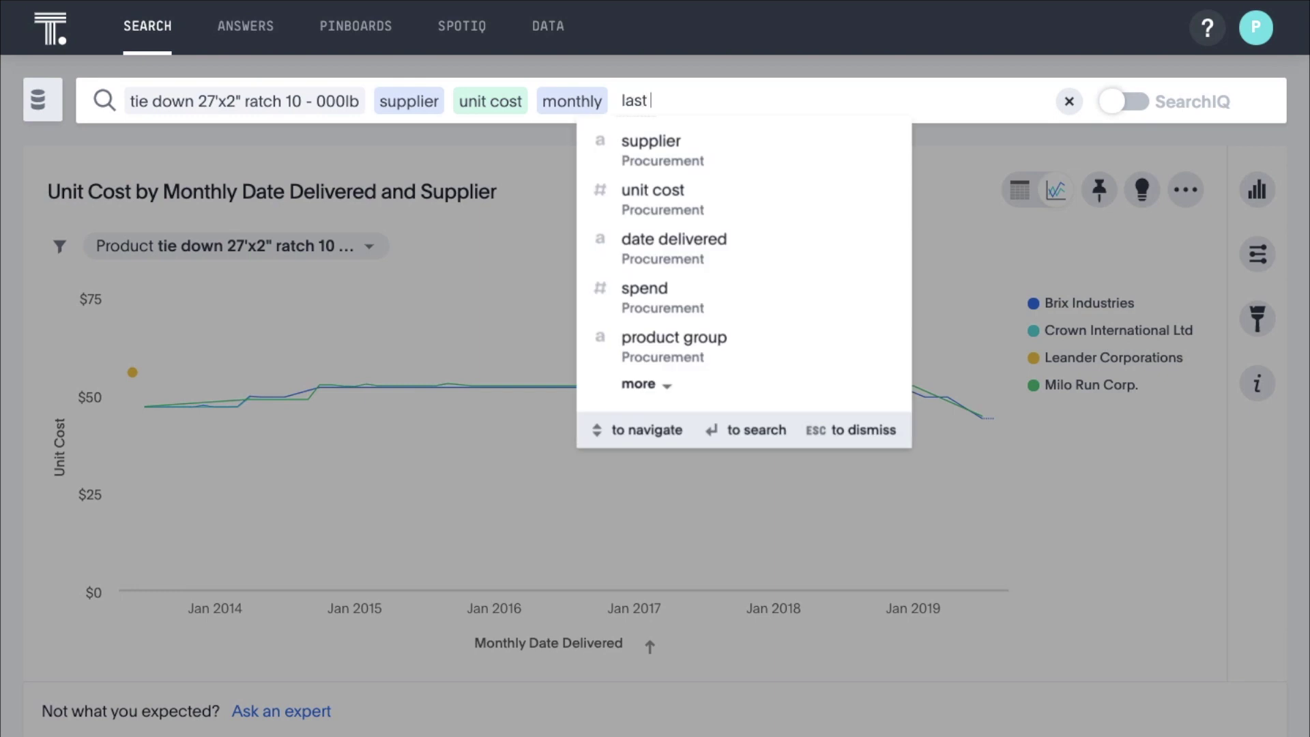
pyautogui.write('24 months')
pyautogui.press('Return')
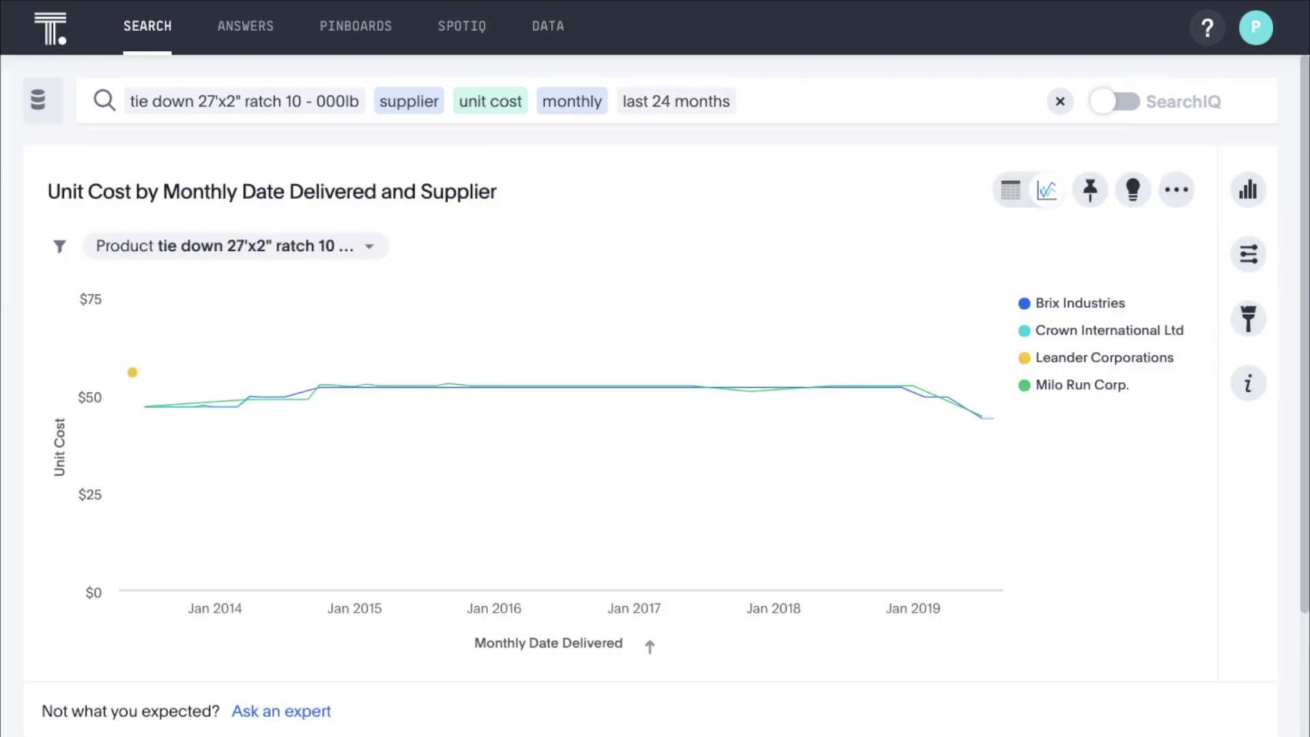